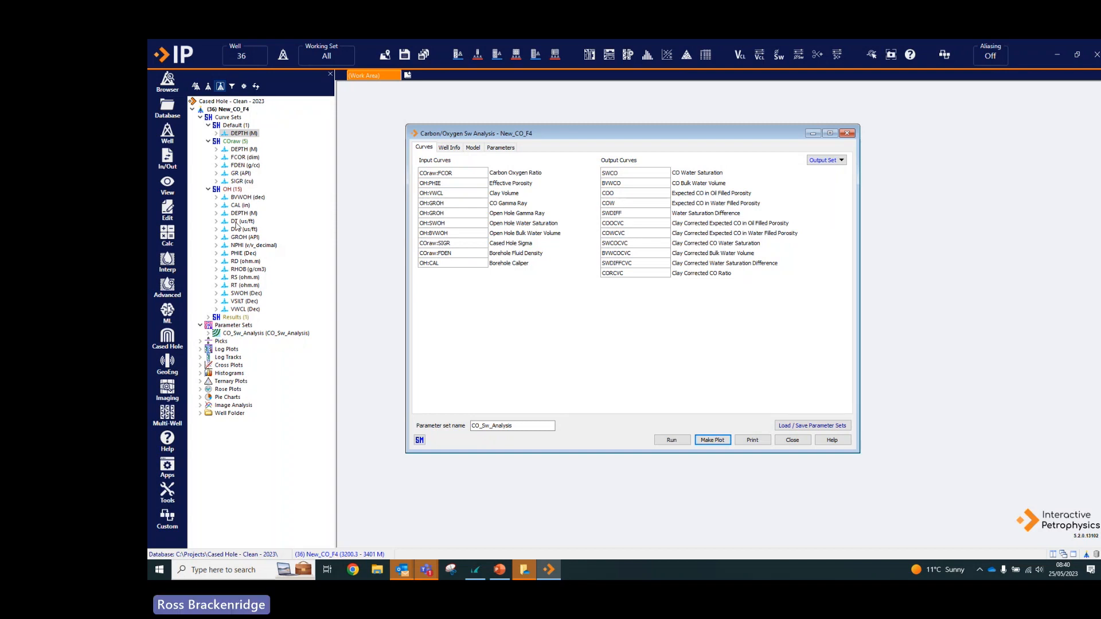
pyautogui.click(168, 339)
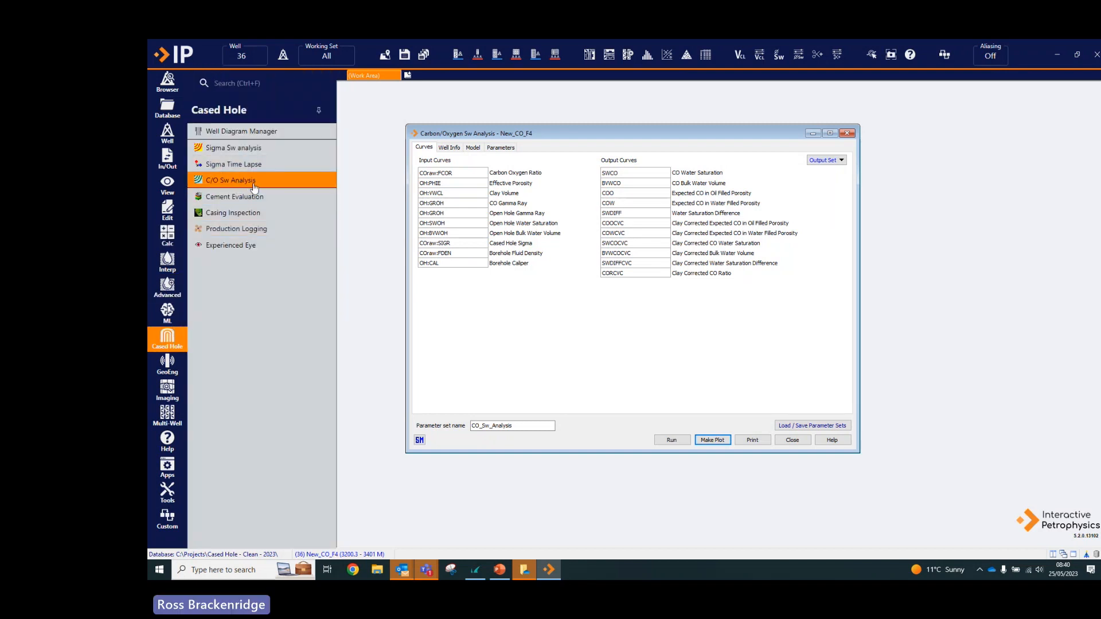
pyautogui.click(371, 184)
pyautogui.moveTo(539, 131); pyautogui.dragTo(525, 126)
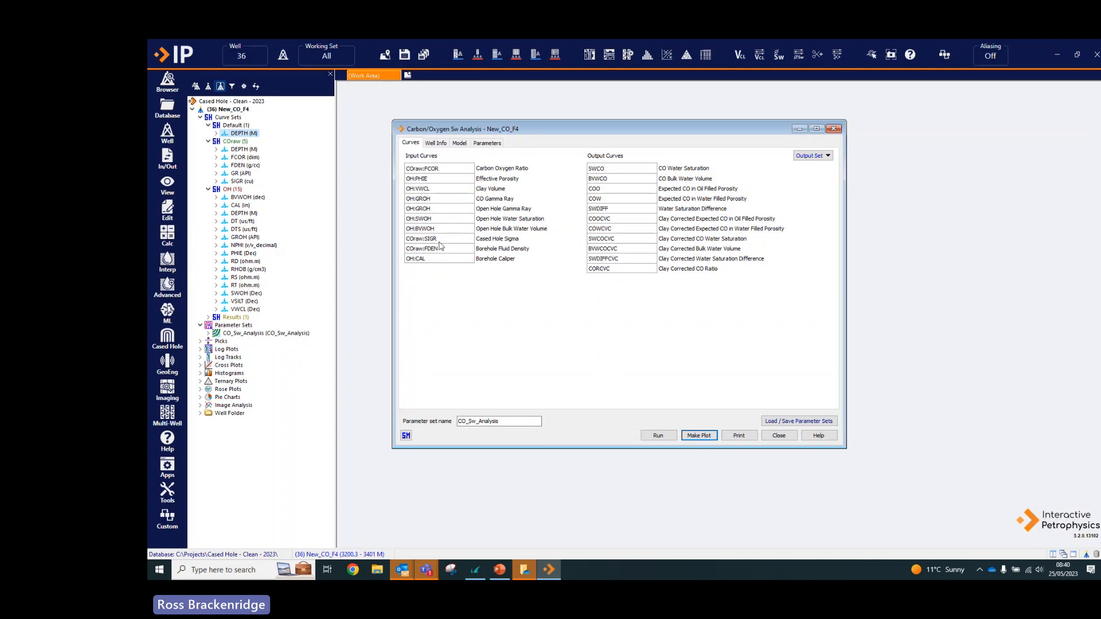
# - Set the CO Gamma Ray input curve to COraw:GR and assign all output curves to the Results set
pyautogui.click(470, 199)
pyautogui.click(470, 199)
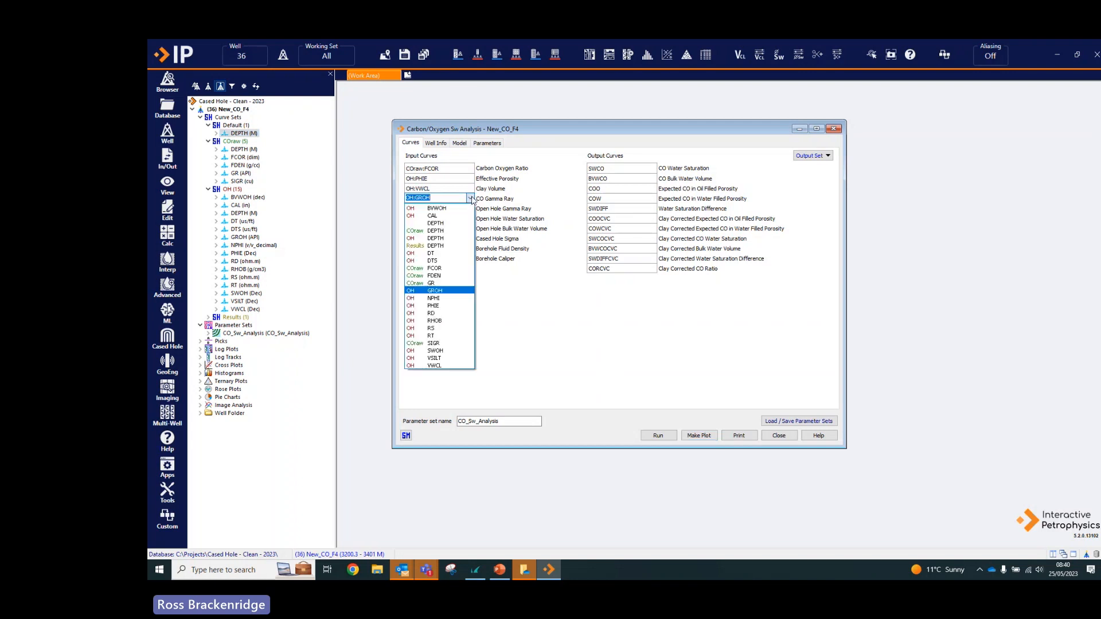
pyautogui.click(457, 283)
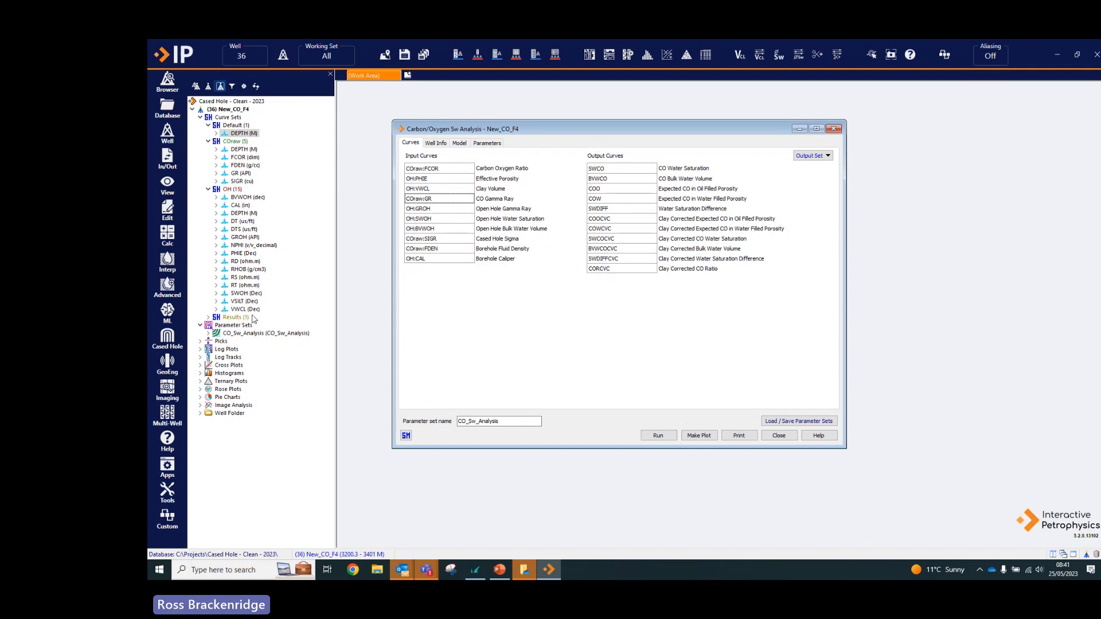
pyautogui.click(823, 157)
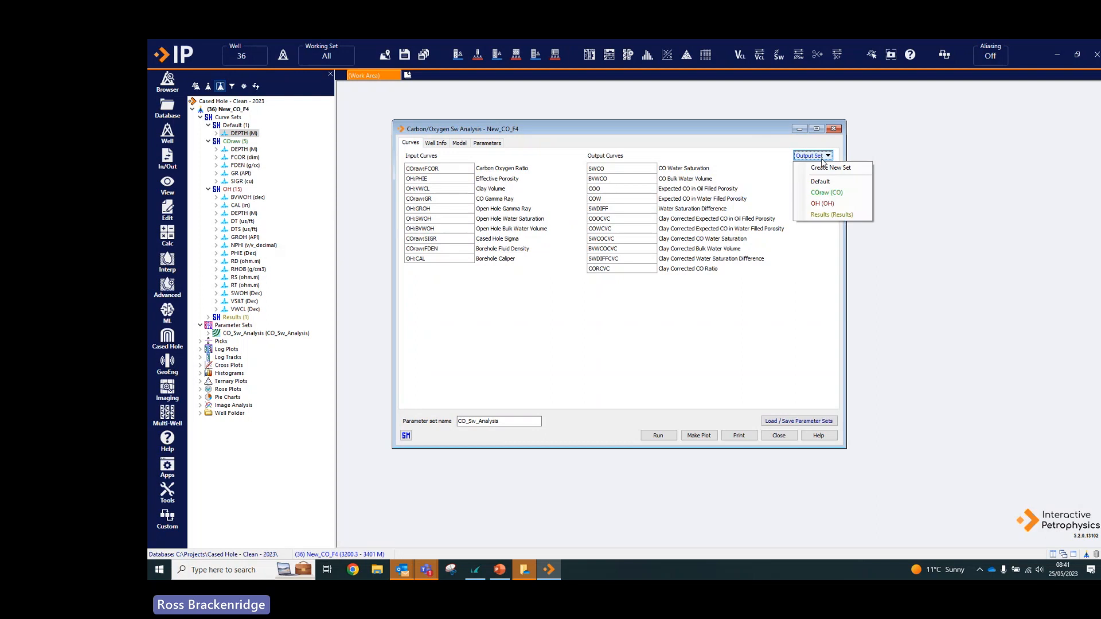
pyautogui.click(826, 215)
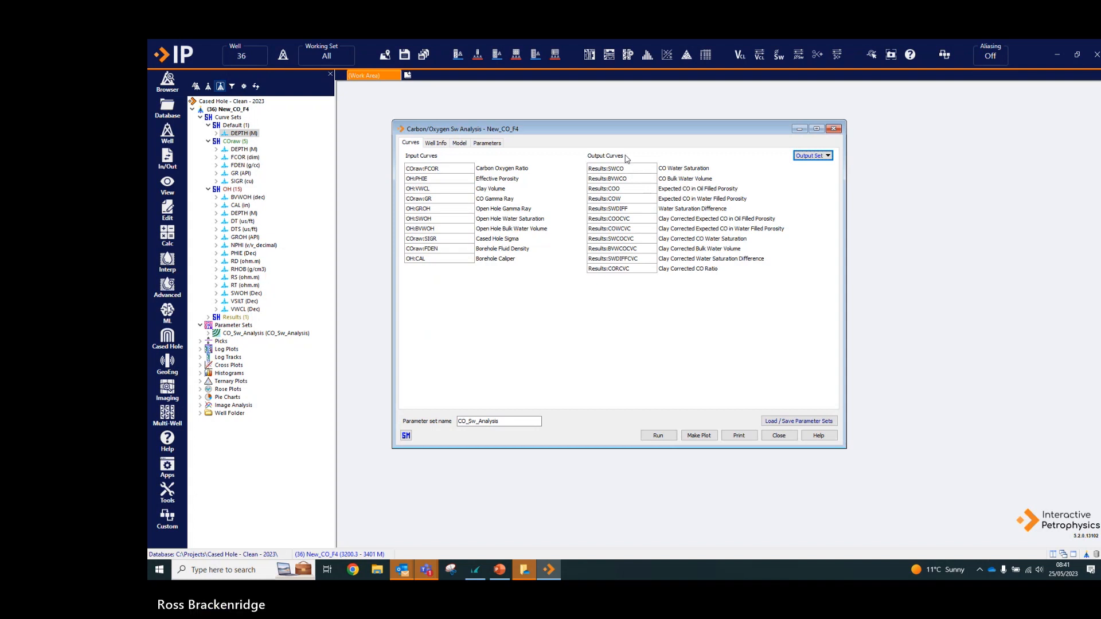
# - Examine the F4 well diagram's casing intervals and drilled sections in the well information
pyautogui.click(437, 144)
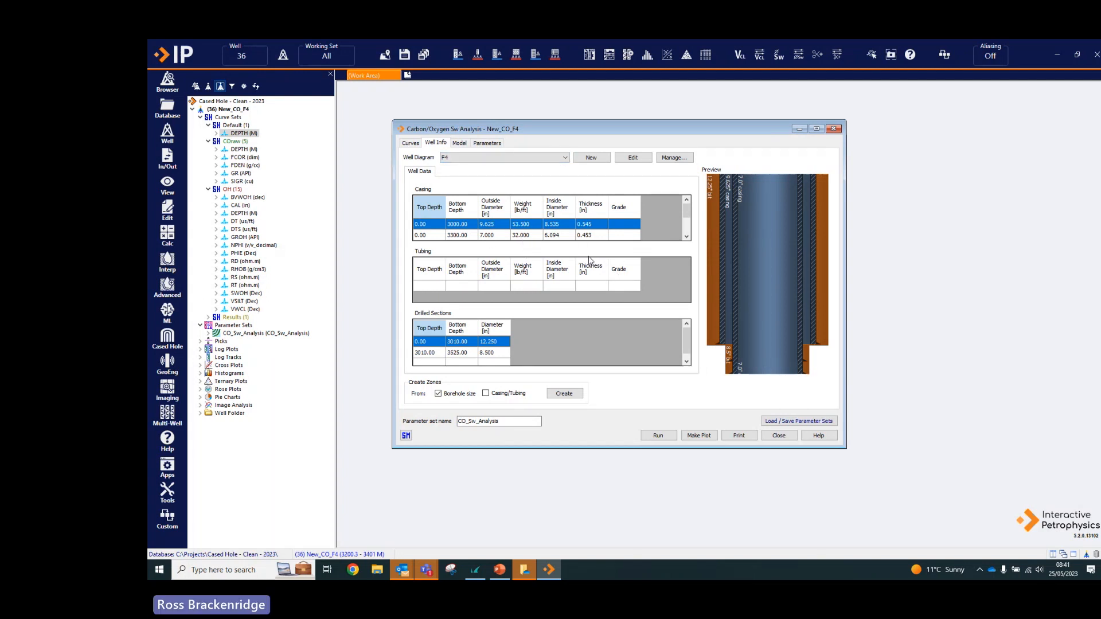
pyautogui.click(549, 161)
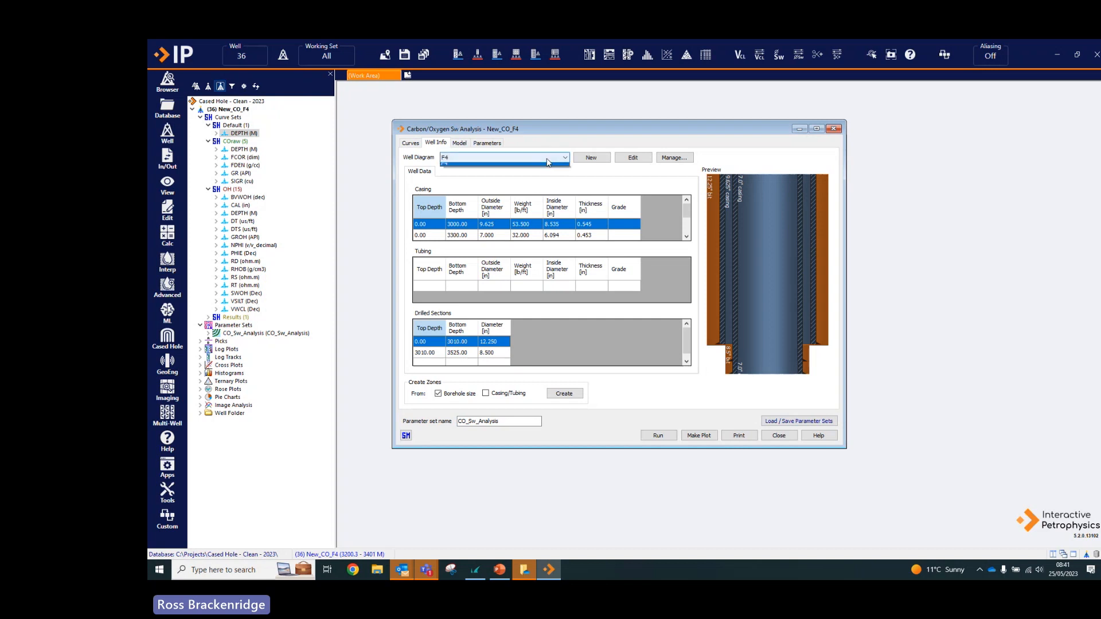
pyautogui.click(547, 165)
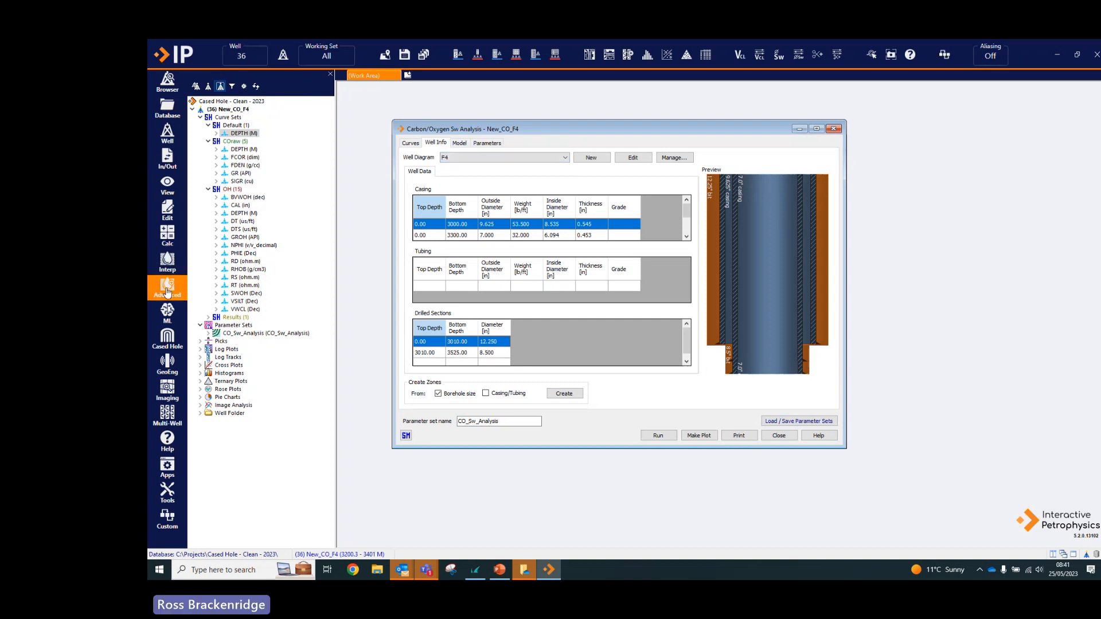
pyautogui.click(167, 340)
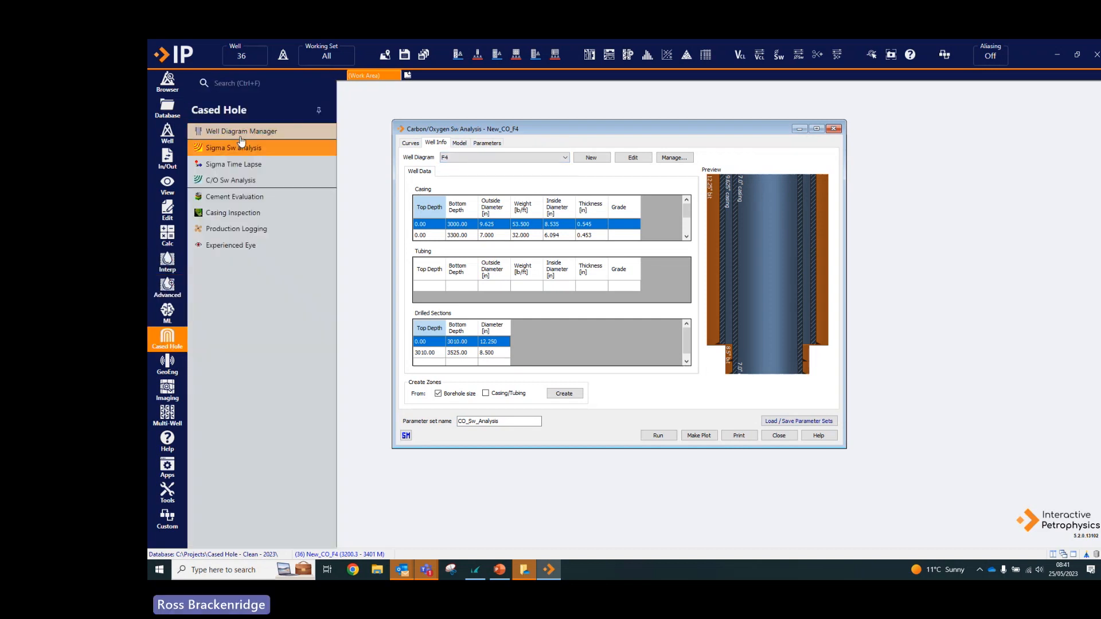
pyautogui.click(562, 162)
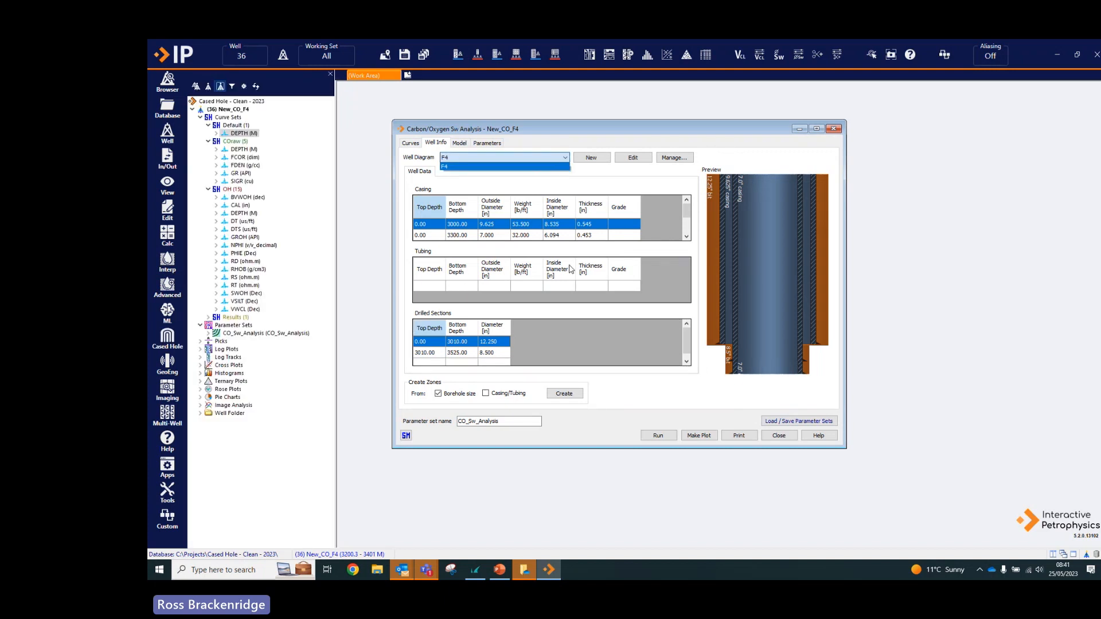
pyautogui.click(687, 217)
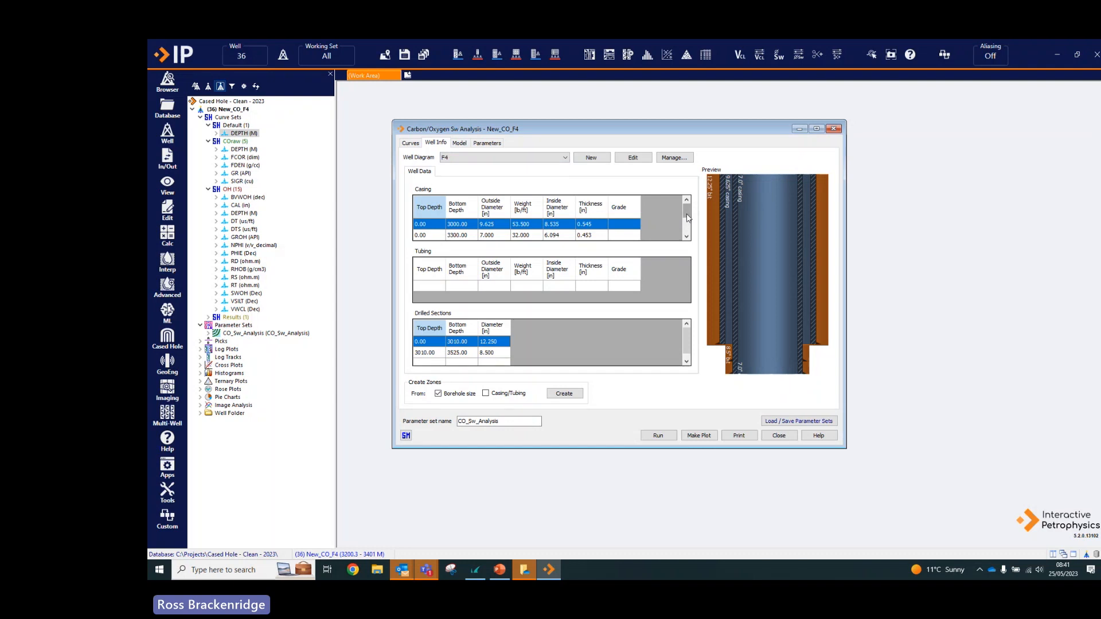
pyautogui.moveTo(688, 224); pyautogui.dragTo(684, 232)
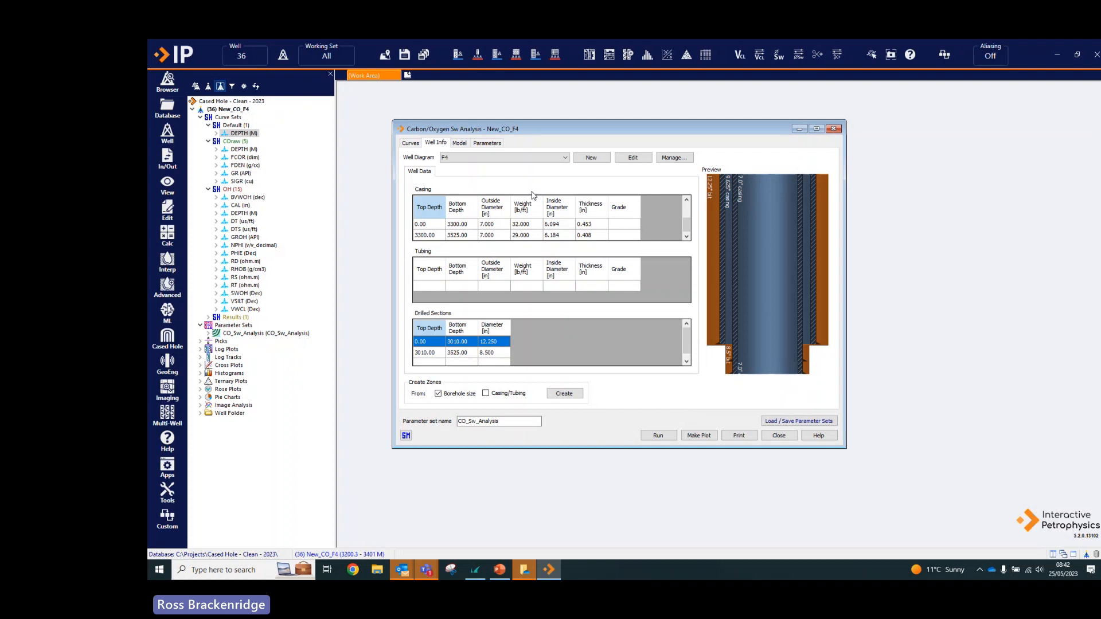
# - Create zones from both borehole size and casing/tubing, and check the resulting zone depths
pyautogui.click(486, 394)
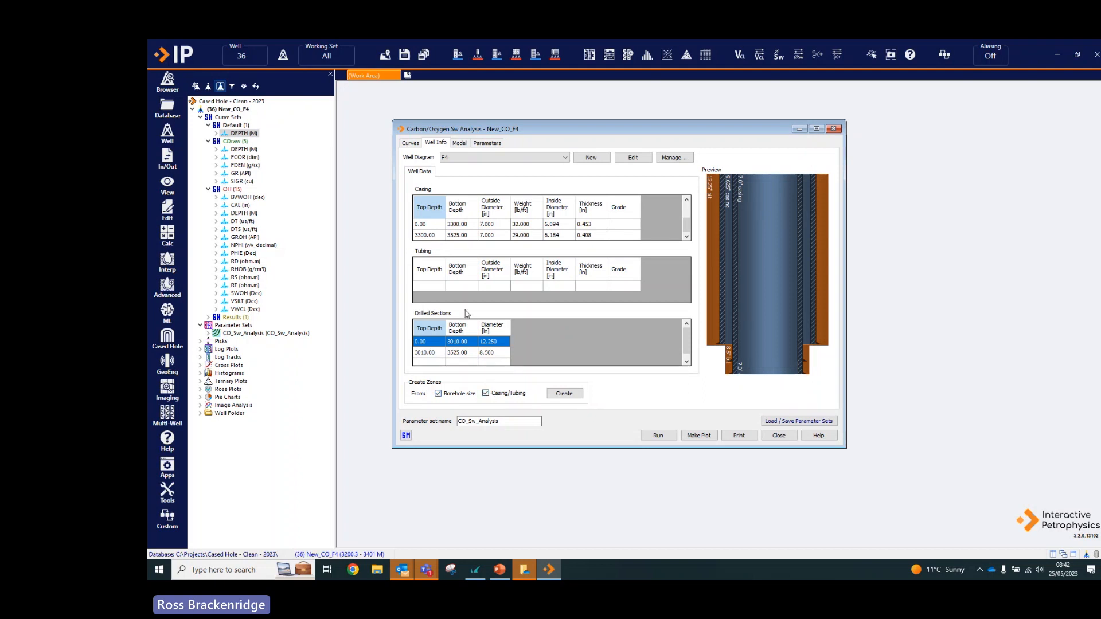
pyautogui.click(566, 394)
pyautogui.click(492, 146)
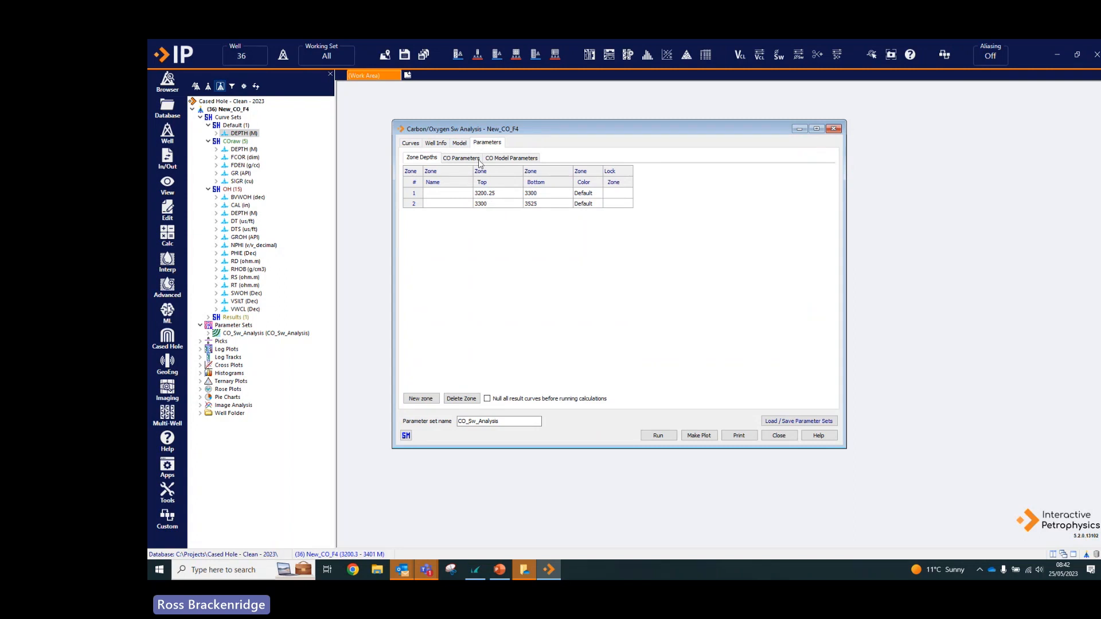
pyautogui.click(437, 146)
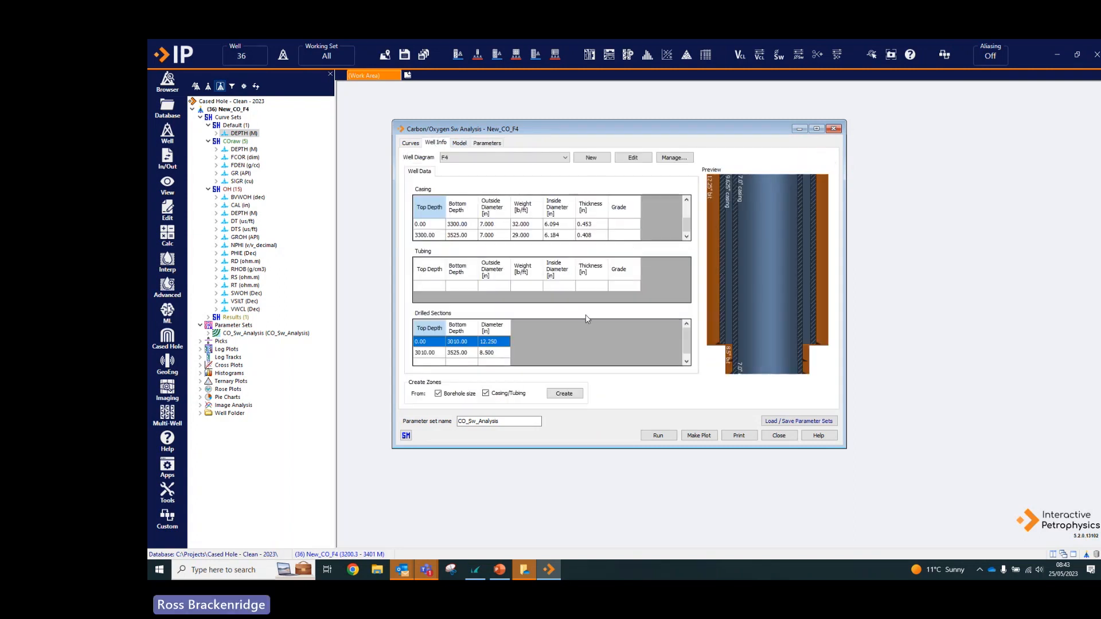
# - Set the Generic-LS-CO@0,0 model's 100% oil values to 0.15 at 15% porosity and 0.25 at 30% porosity
pyautogui.click(459, 143)
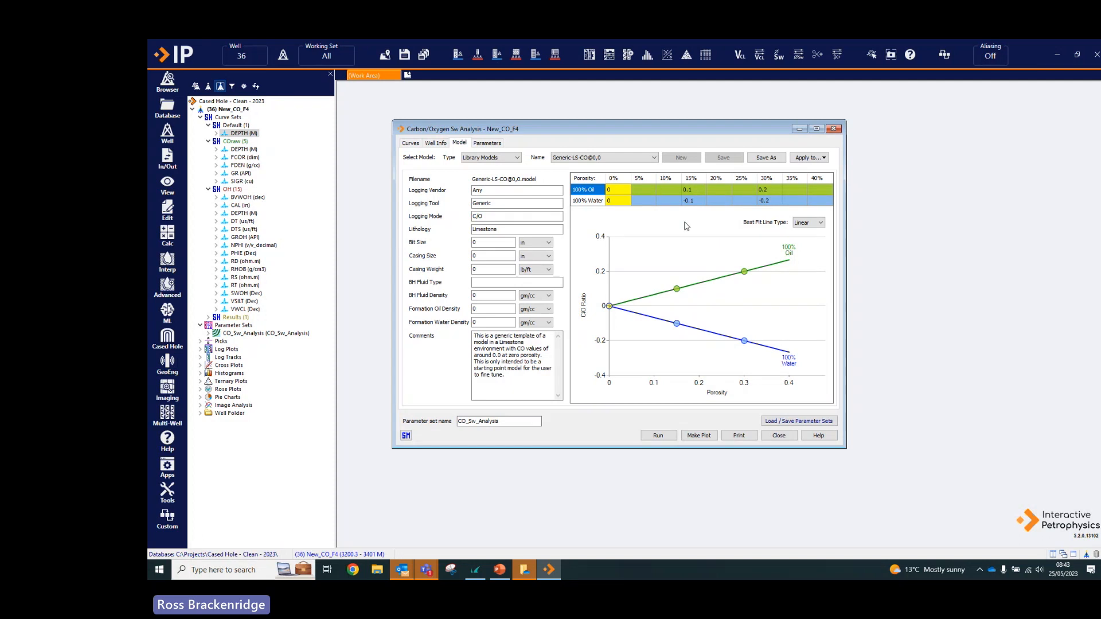
pyautogui.click(691, 190)
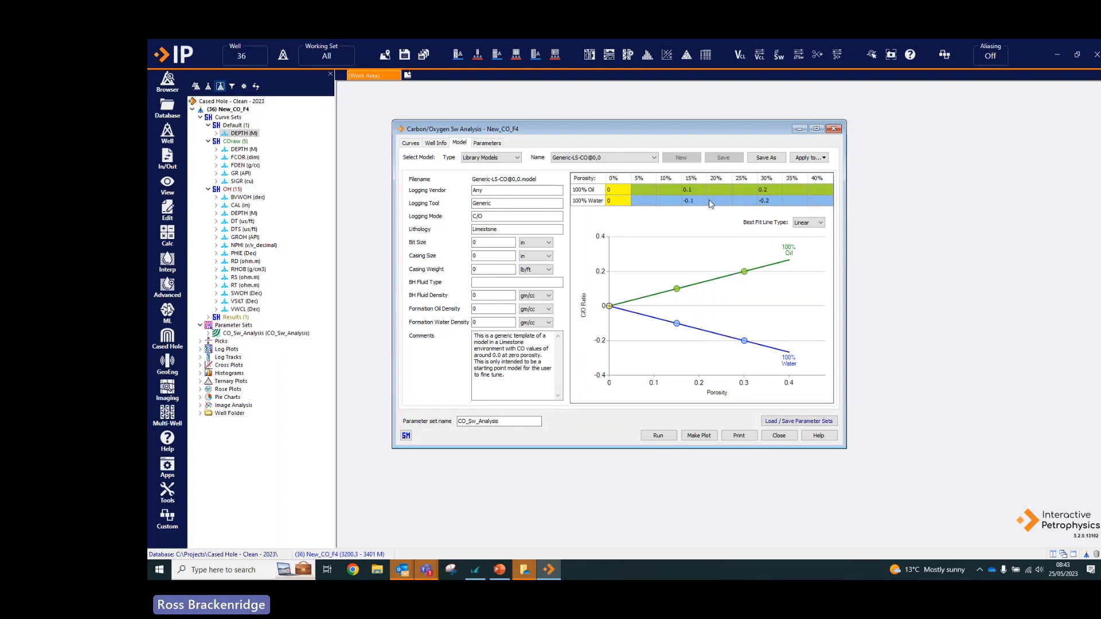
pyautogui.write('5')
pyautogui.press('Return')
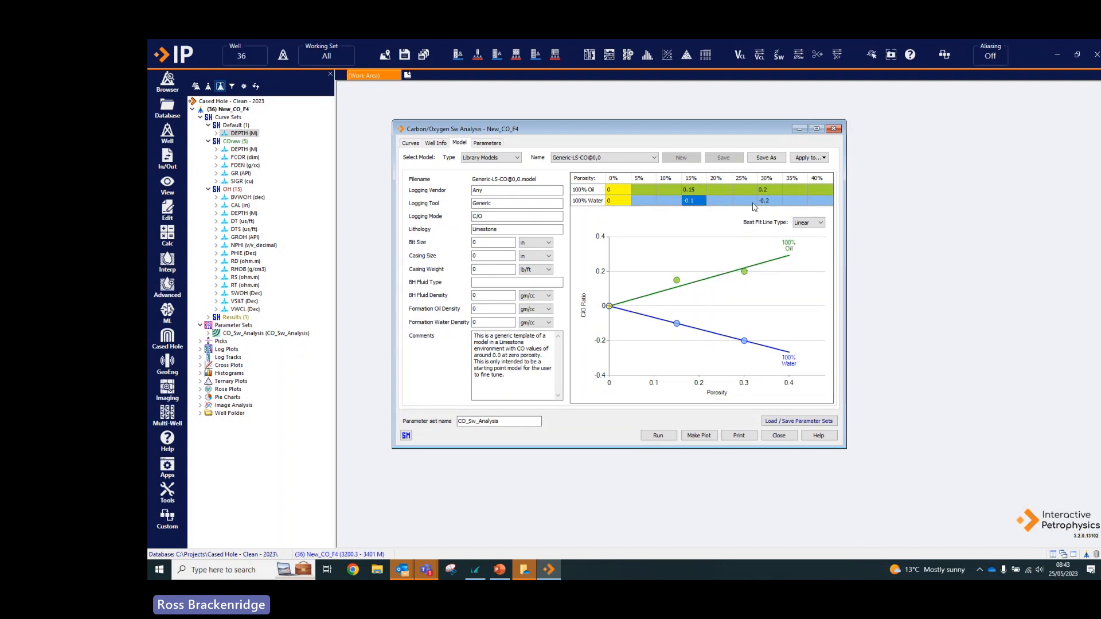
pyautogui.click(766, 190)
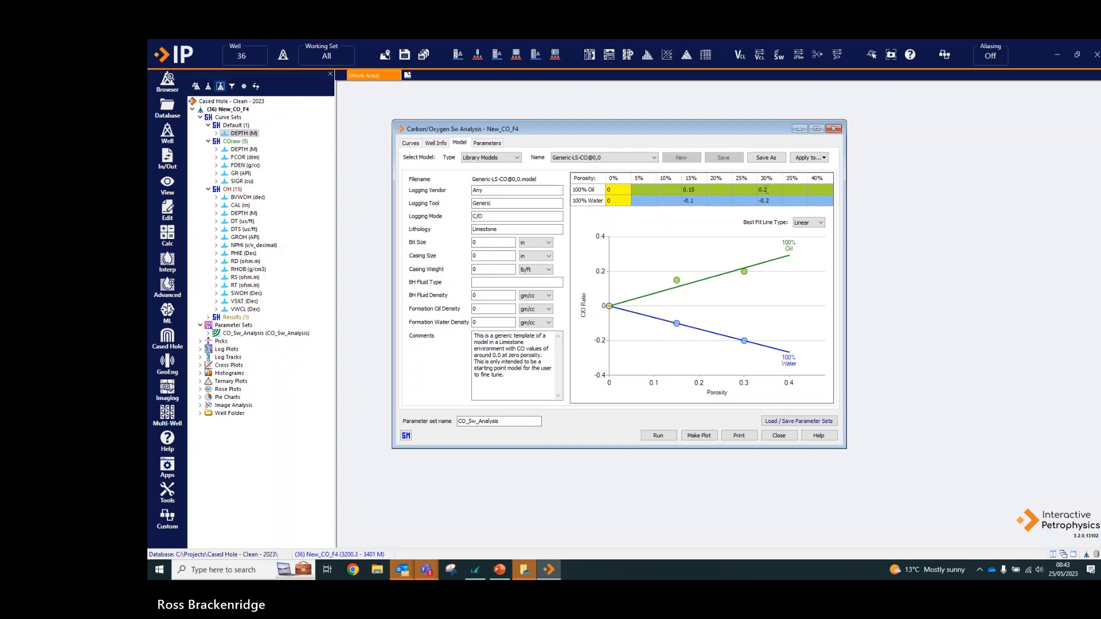
pyautogui.write('5')
pyautogui.press('Return')
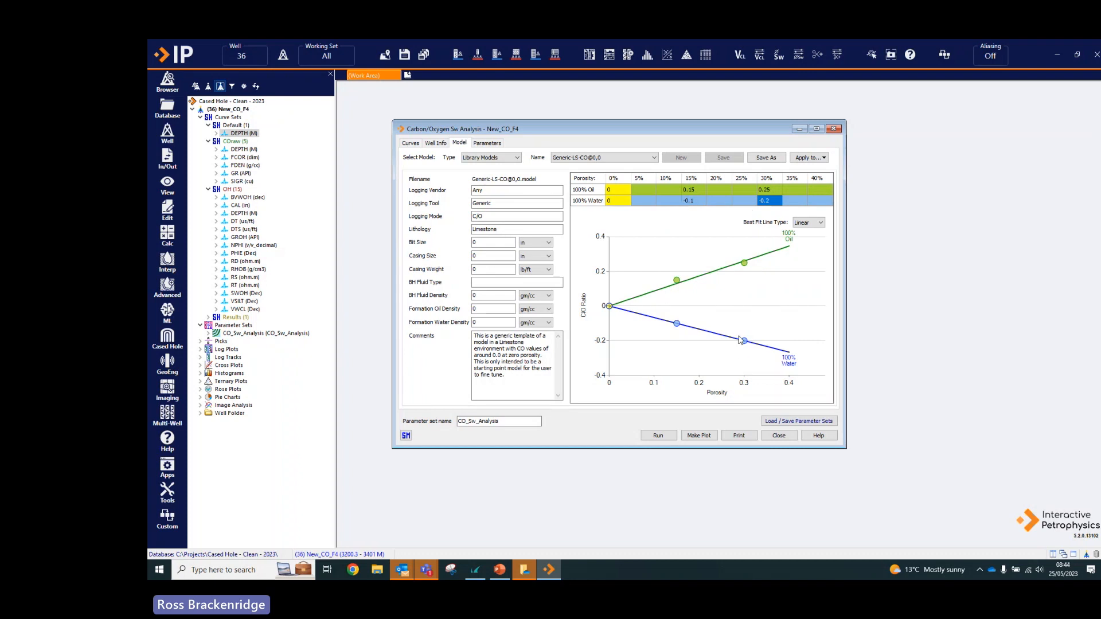
pyautogui.click(691, 190)
pyautogui.click(697, 191)
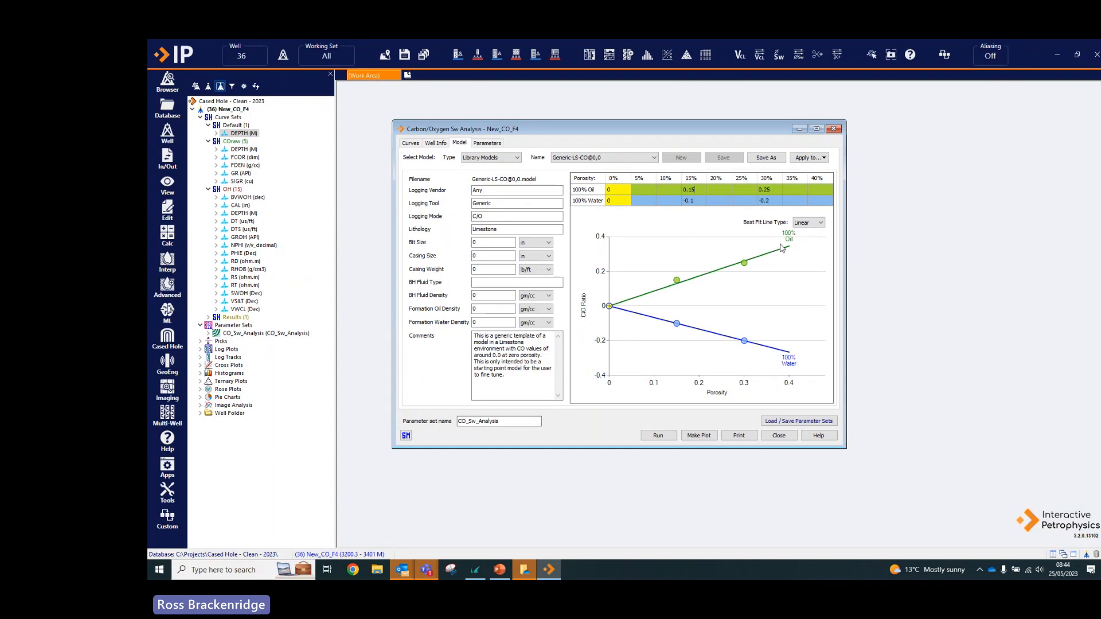
# - Change the limestone model's best fit line type to Curved
pyautogui.click(819, 223)
pyautogui.click(814, 240)
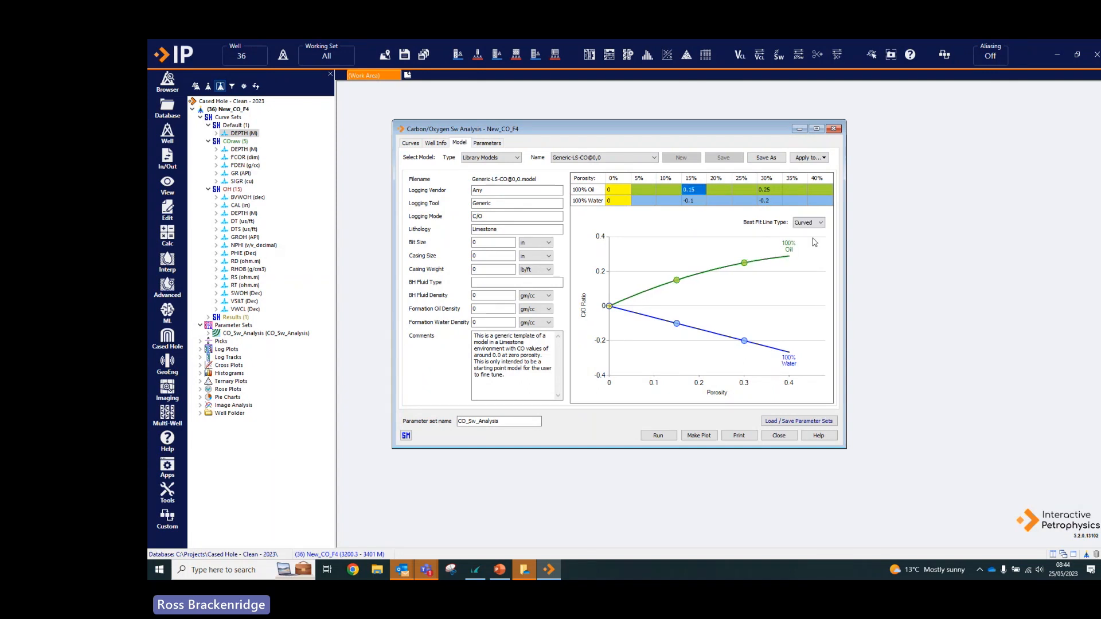
pyautogui.click(820, 223)
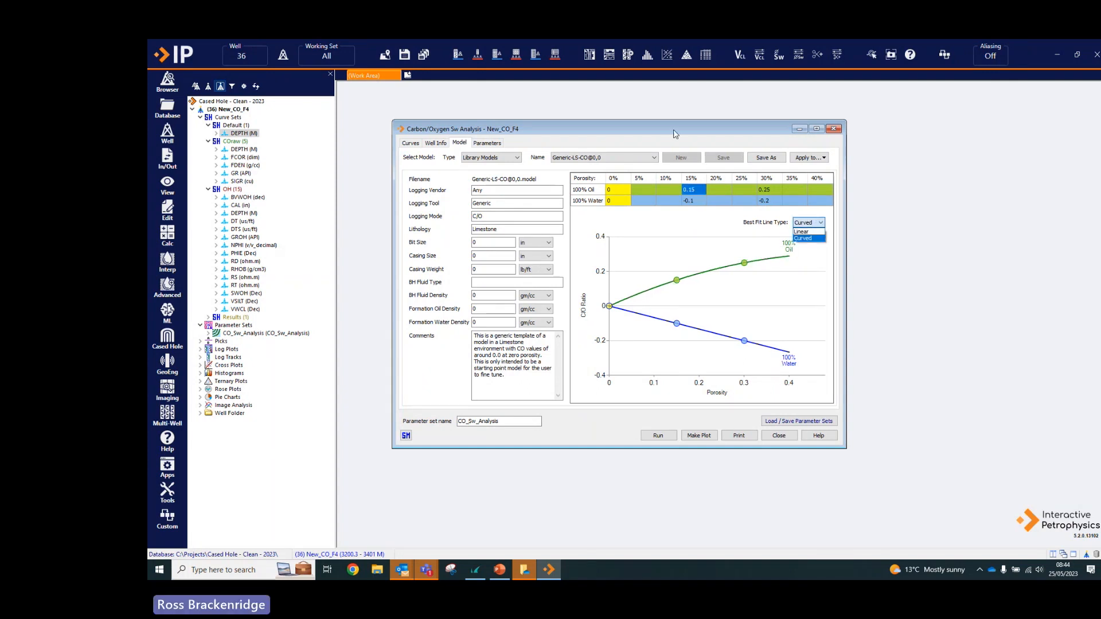
pyautogui.click(619, 126)
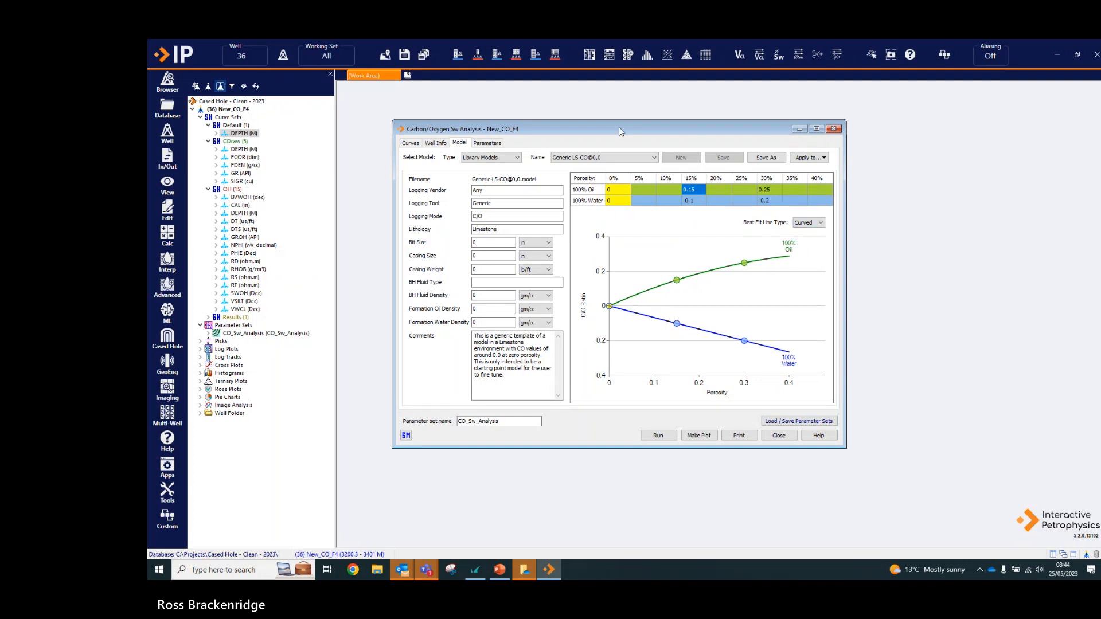
# - Select the library model Generic-SS-CO@0,0 and apply it to all zones
pyautogui.click(653, 159)
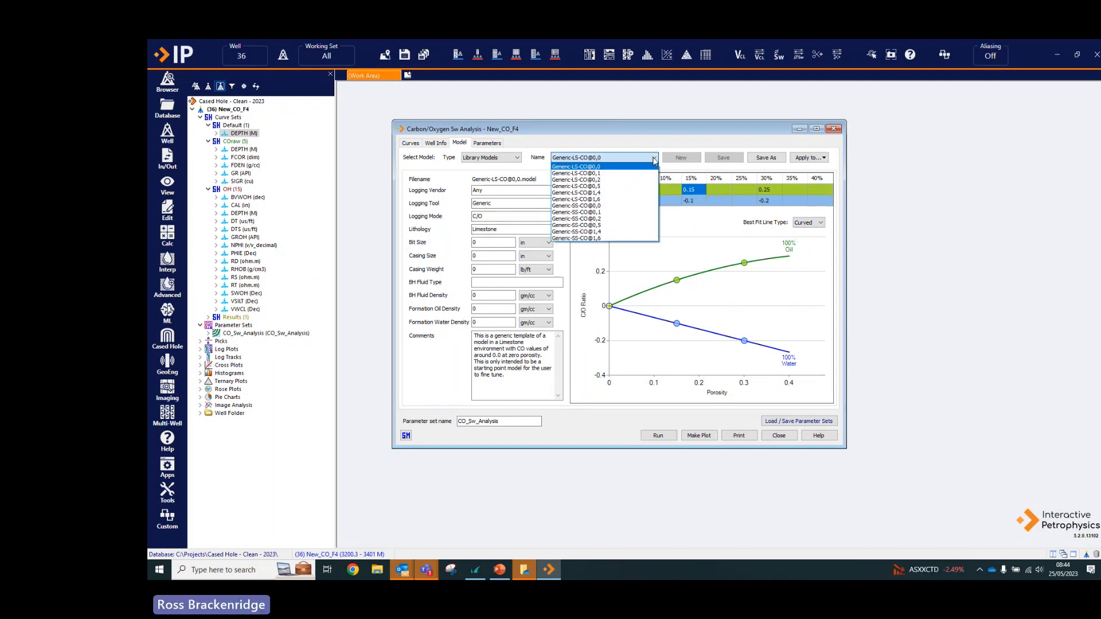
pyautogui.click(589, 206)
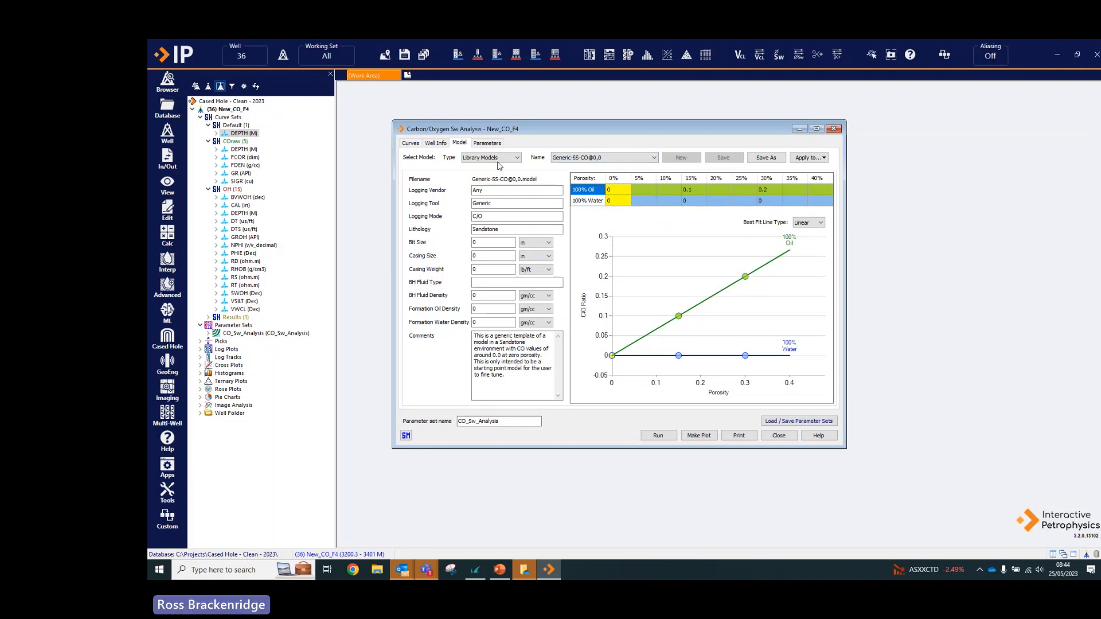
pyautogui.click(821, 159)
pyautogui.click(822, 171)
pyautogui.click(811, 163)
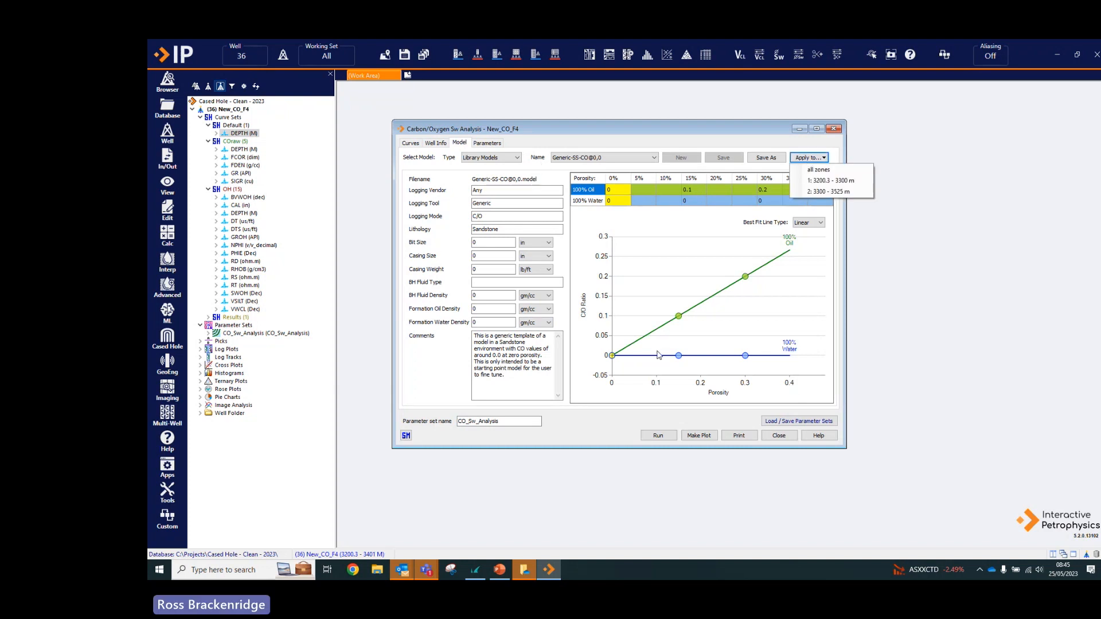
pyautogui.click(841, 170)
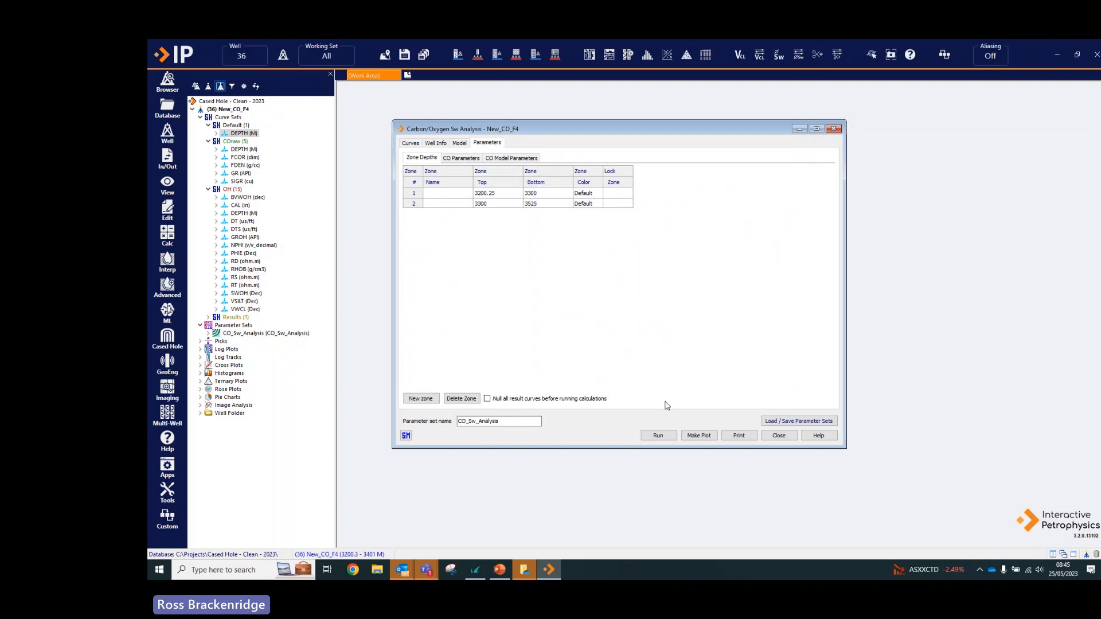
# - Run the Carbon/Oxygen Sw analysis and make its log plot, moving the plot window fully into the work area
pyautogui.click(659, 437)
pyautogui.click(700, 437)
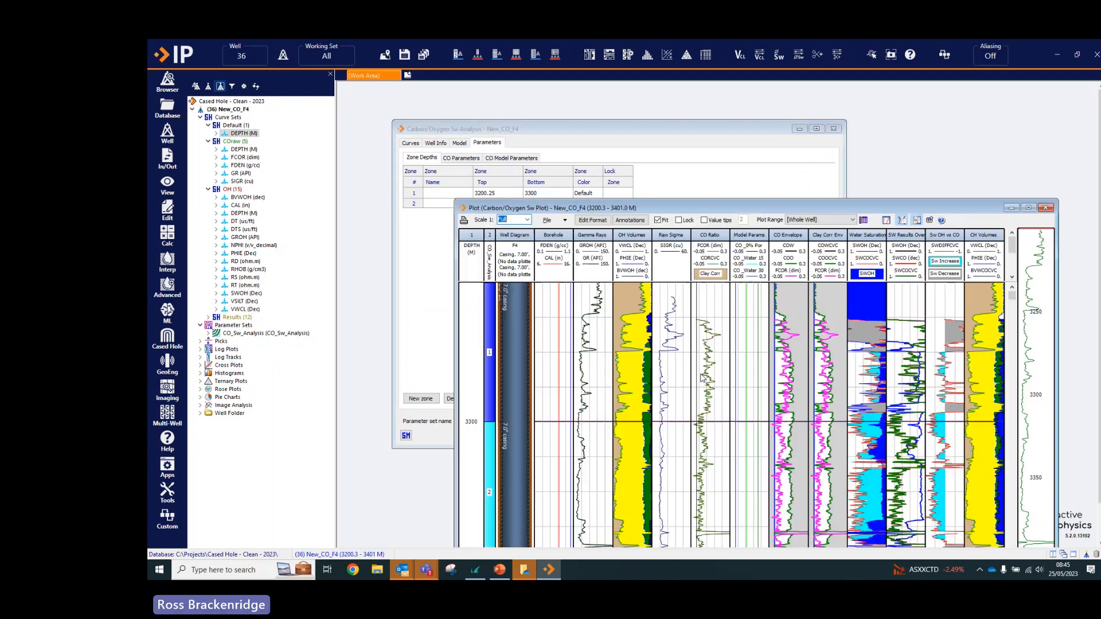
pyautogui.moveTo(736, 205); pyautogui.dragTo(646, 115)
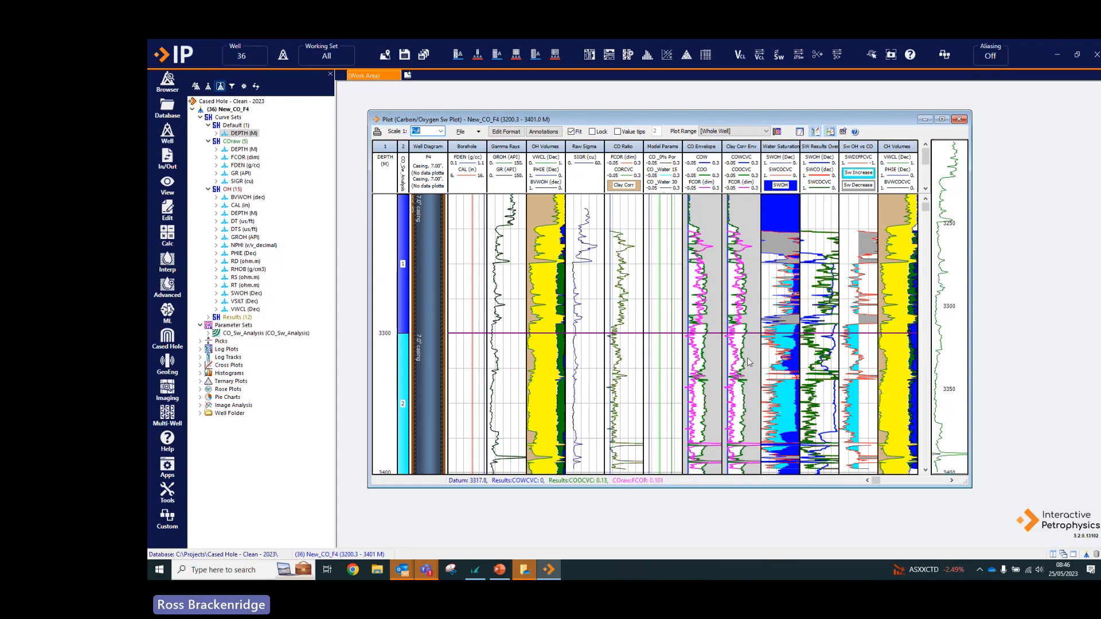
# - In an OH:PHIE / COraw:FCOR crossplot, shift the model lines down to about -0.004 at 0% porosity and activate all zones
pyautogui.rightClick(667, 277)
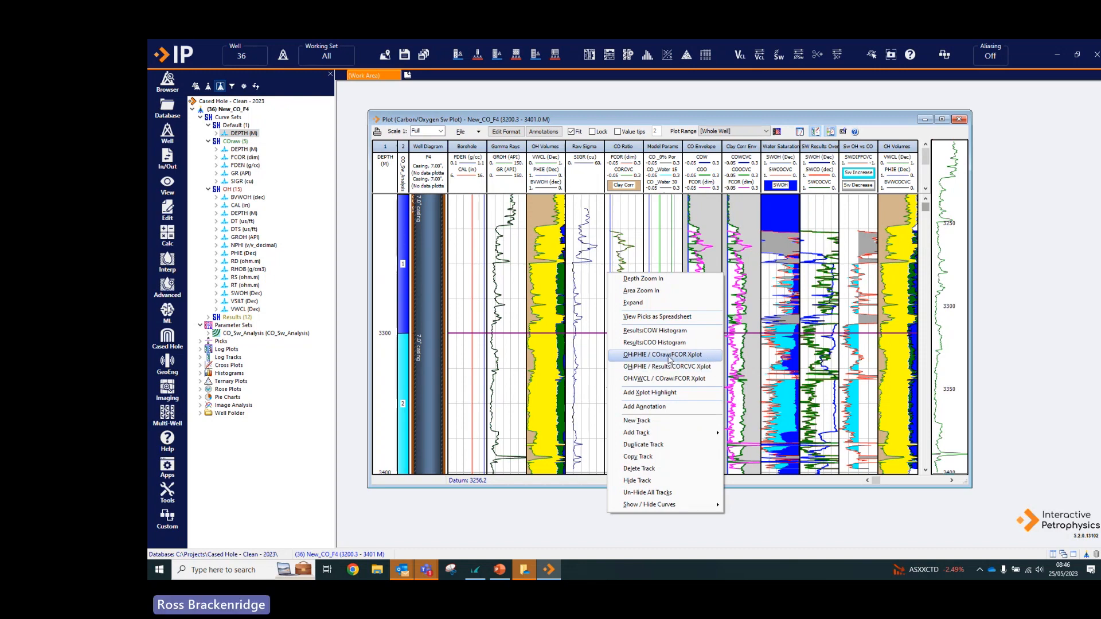
pyautogui.click(670, 358)
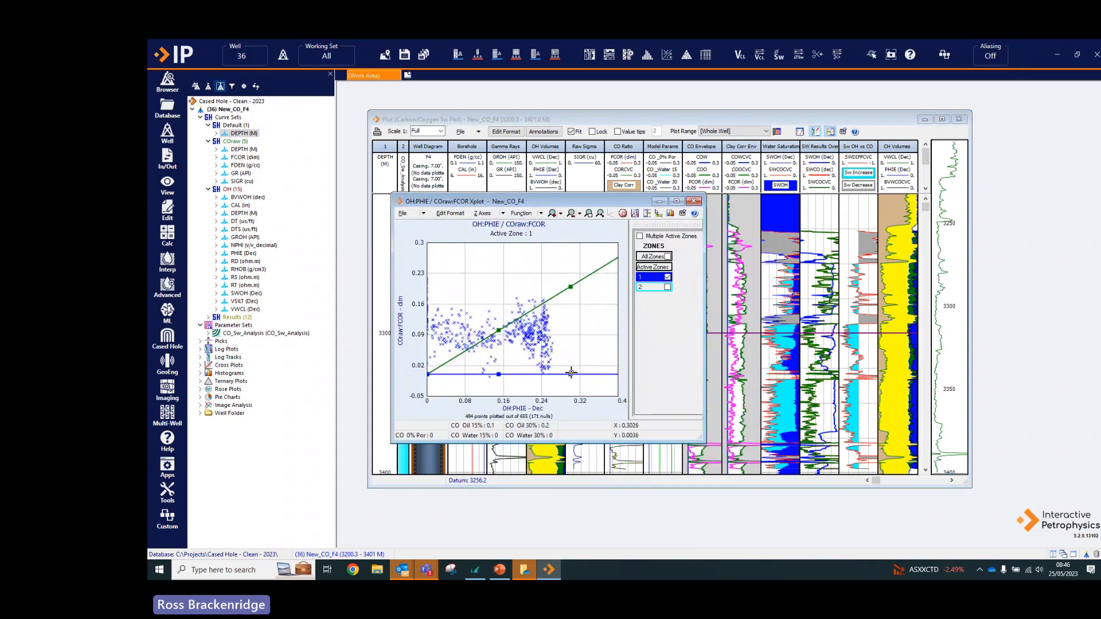
pyautogui.moveTo(573, 376); pyautogui.dragTo(572, 377)
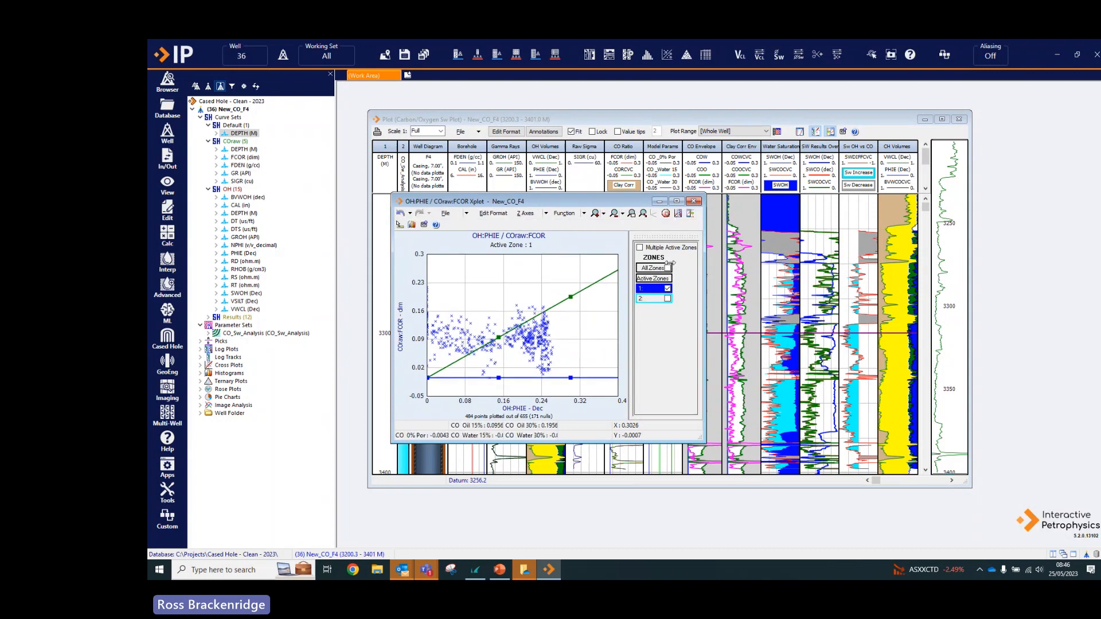
pyautogui.click(669, 268)
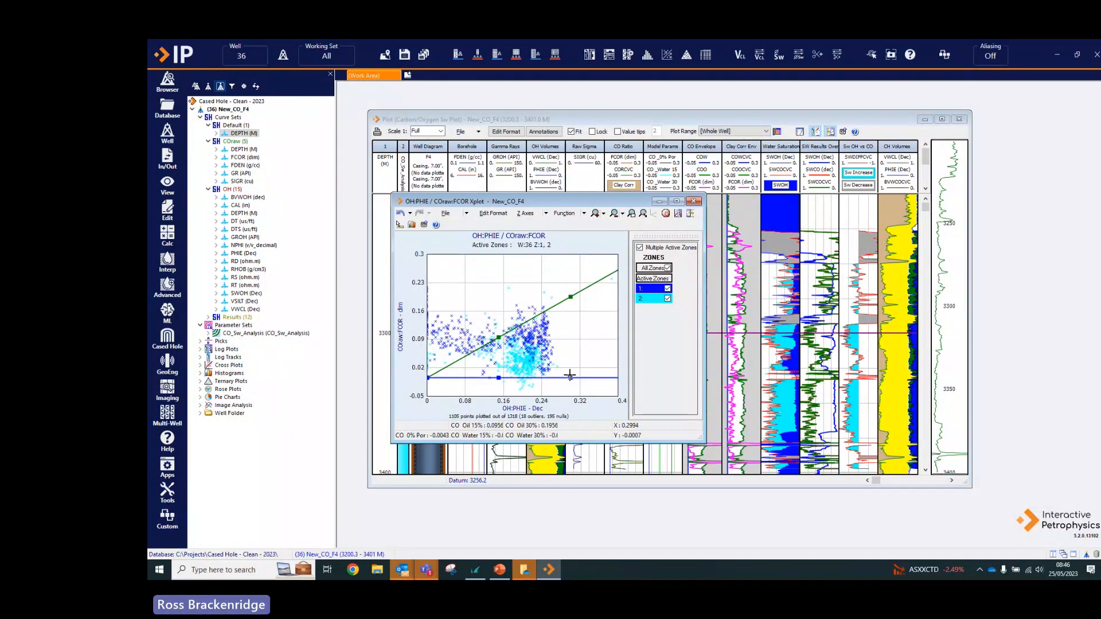
# - Shift the crossplot's model lines to about -0.014 at 0% porosity and move the crossplot aside to uncover the log tracks
pyautogui.click(570, 370)
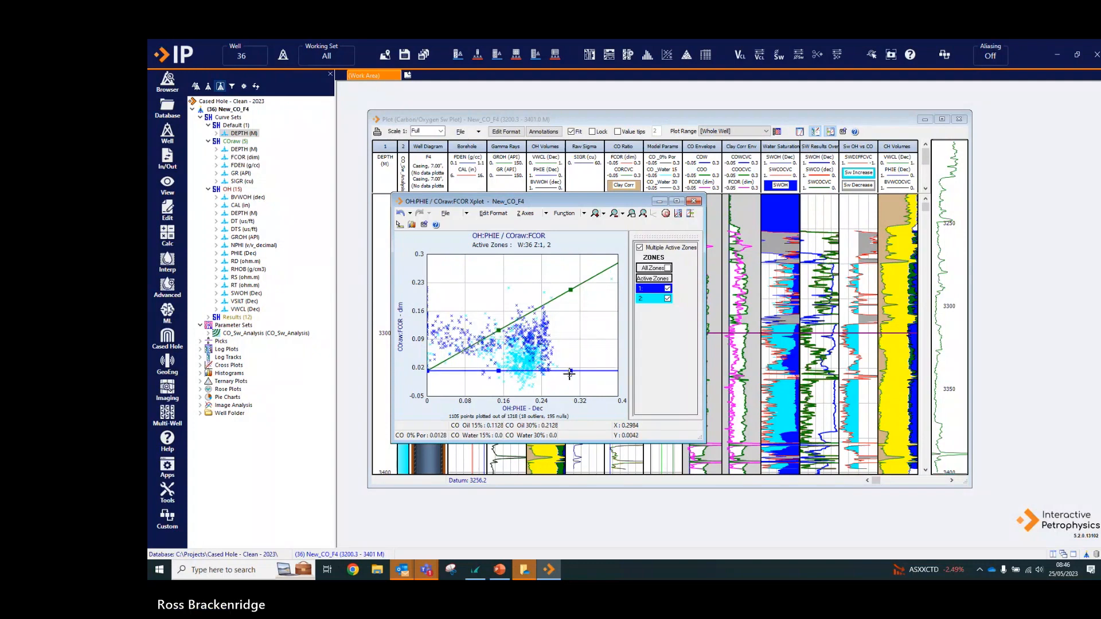
pyautogui.click(568, 379)
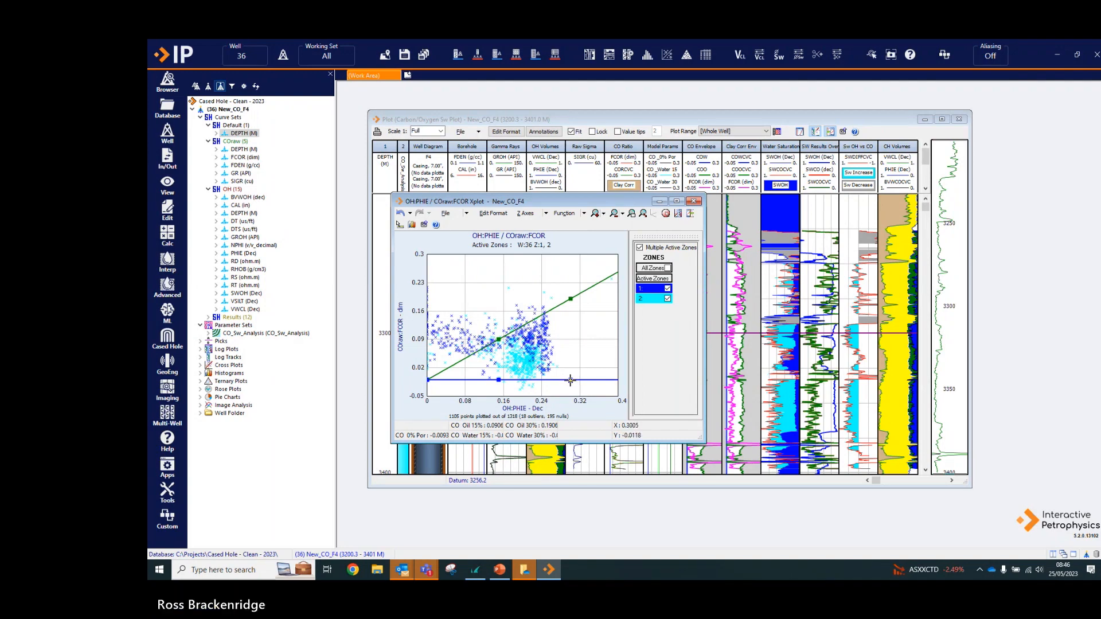
pyautogui.click(571, 381)
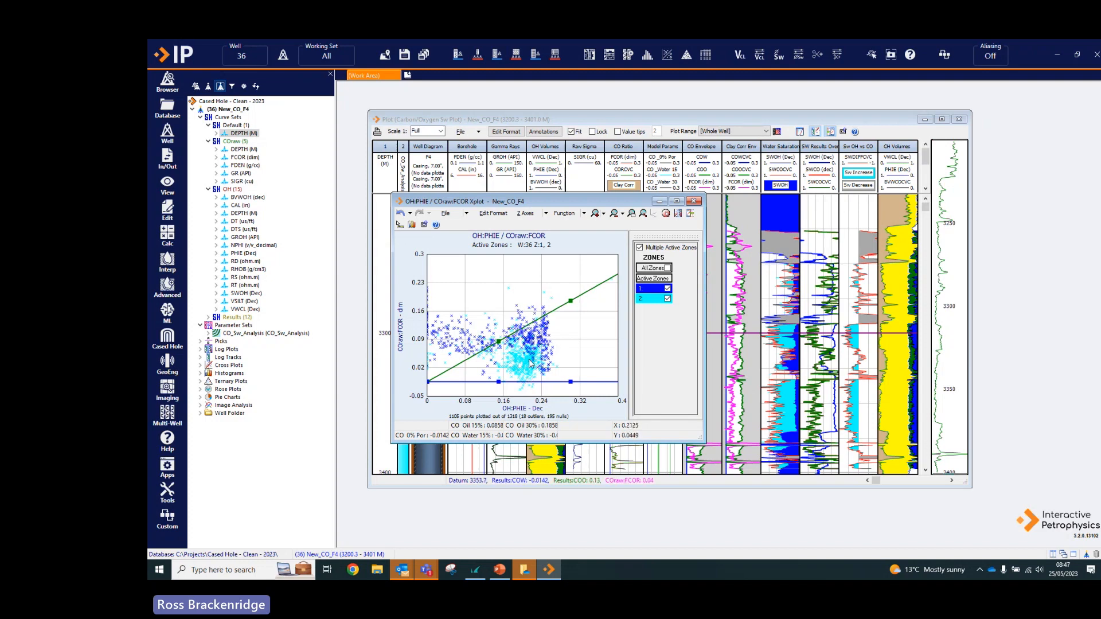
pyautogui.moveTo(635, 201); pyautogui.dragTo(518, 191)
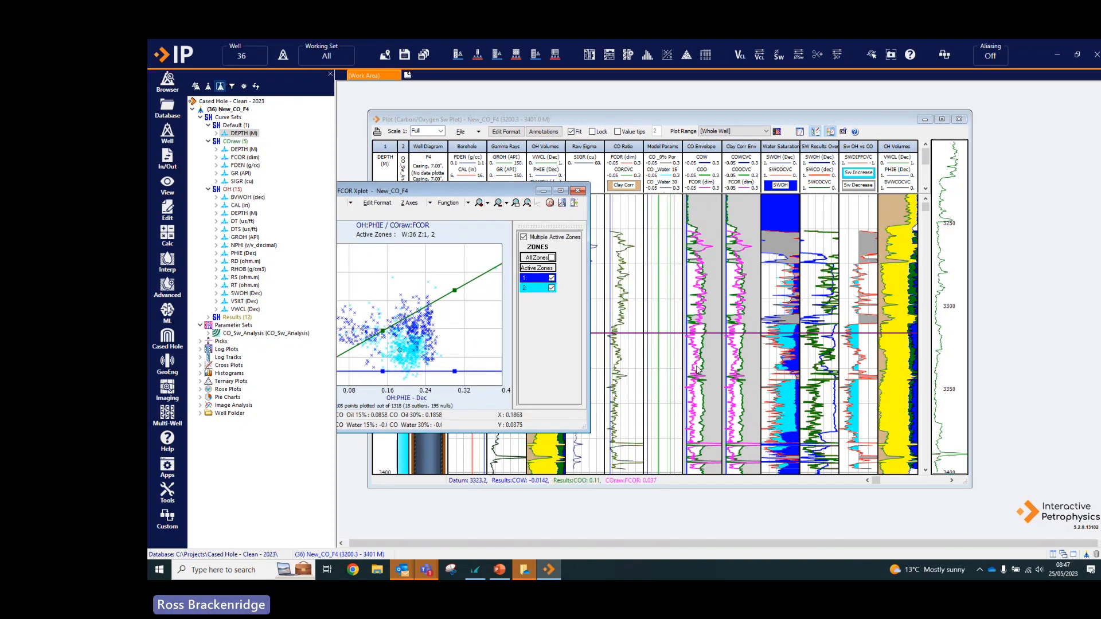
# - Open the OH:VWCL / COraw:FCOR crossplot, activate all zones and raise the clay line to about 0.133 at VCL=1
pyautogui.rightClick(666, 306)
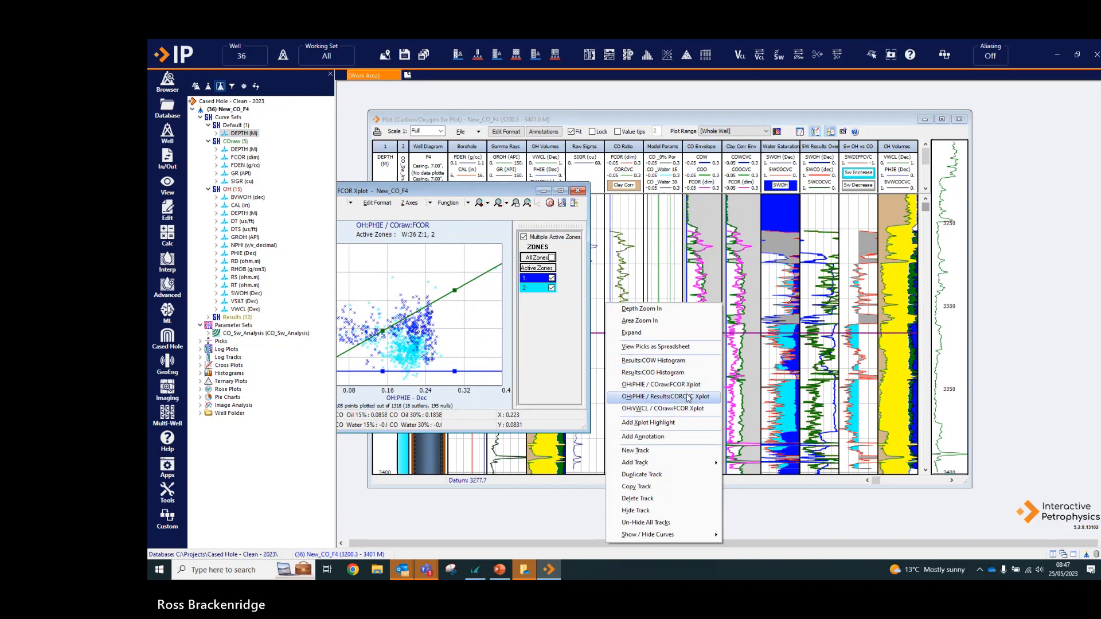
pyautogui.click(672, 409)
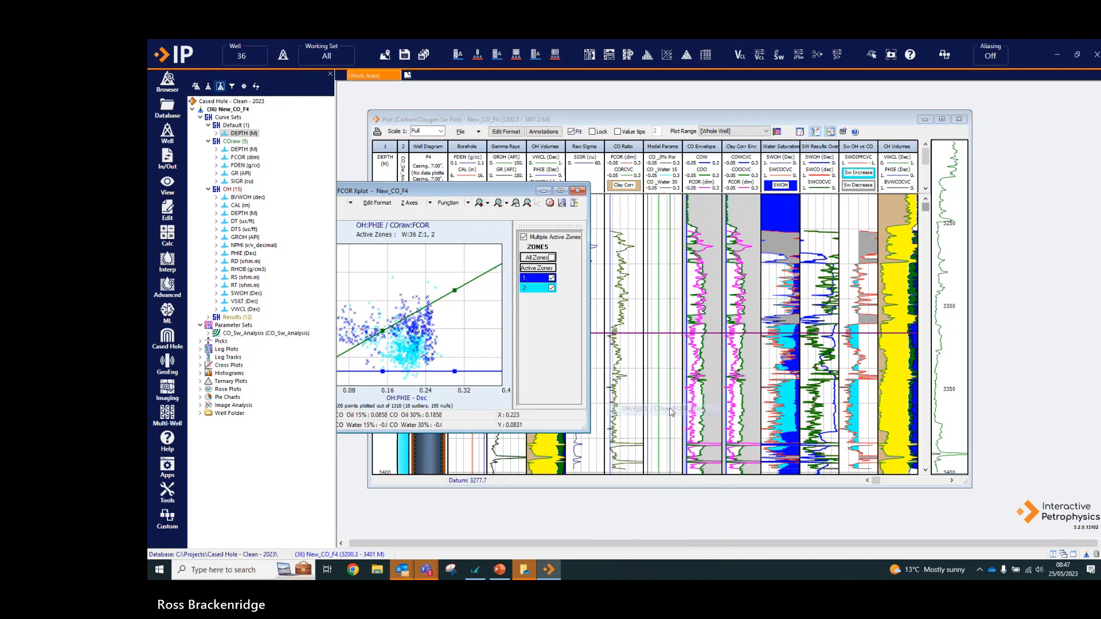
pyautogui.click(758, 289)
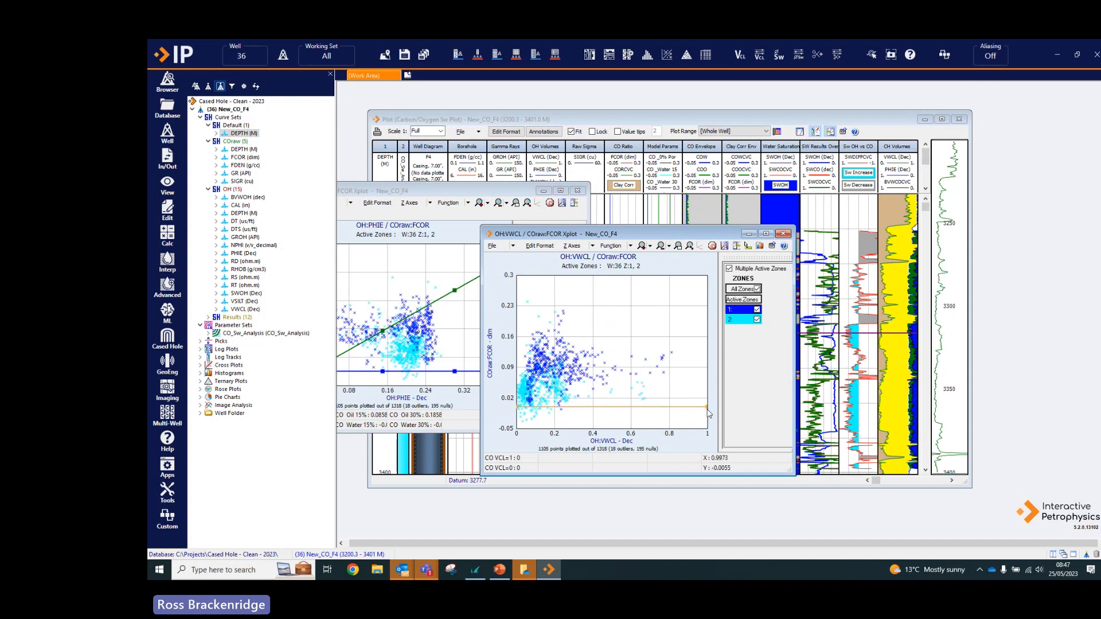
pyautogui.moveTo(706, 407); pyautogui.dragTo(707, 349)
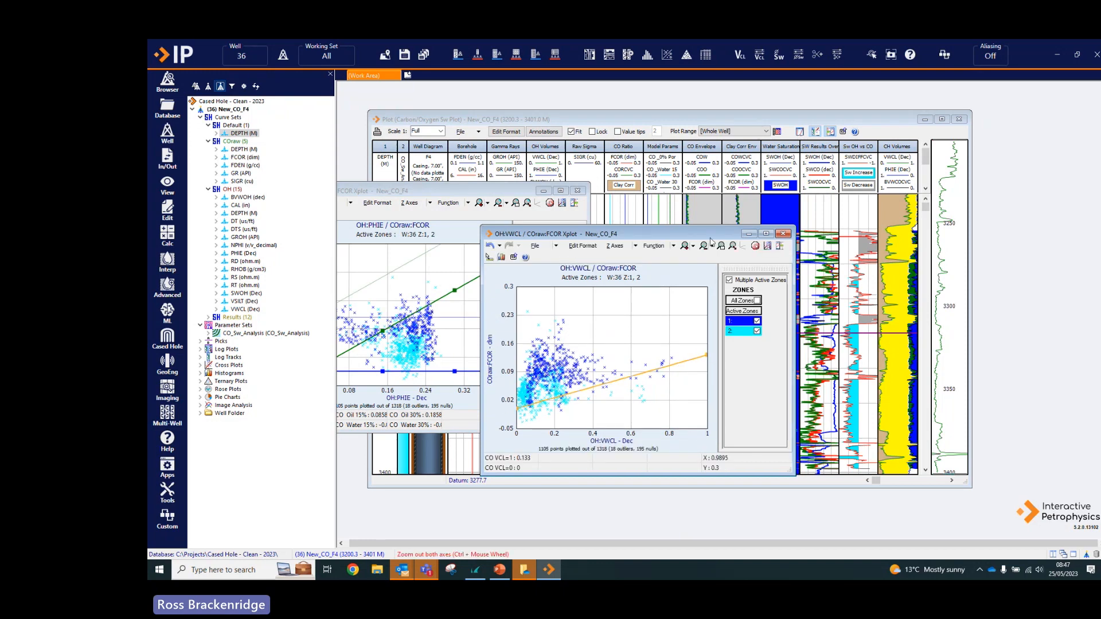
# - Move the clay crossplot off the result tracks, fine-tune its line to about 0.161 at VCL=1, and bring the log plot forward
pyautogui.moveTo(710, 233); pyautogui.dragTo(609, 235)
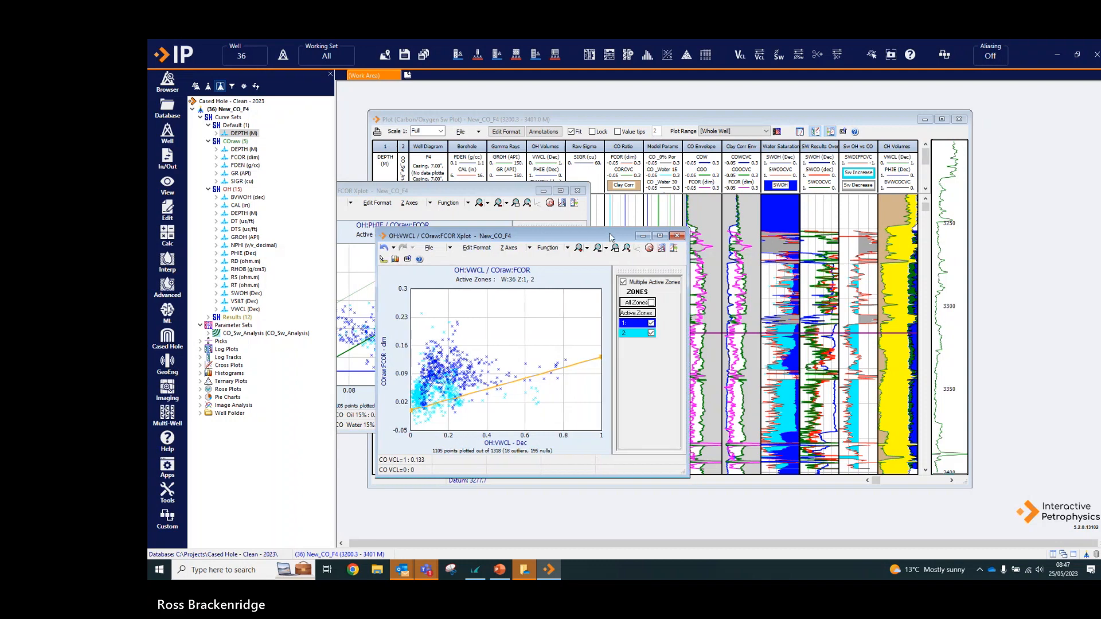
pyautogui.moveTo(616, 238); pyautogui.dragTo(579, 233)
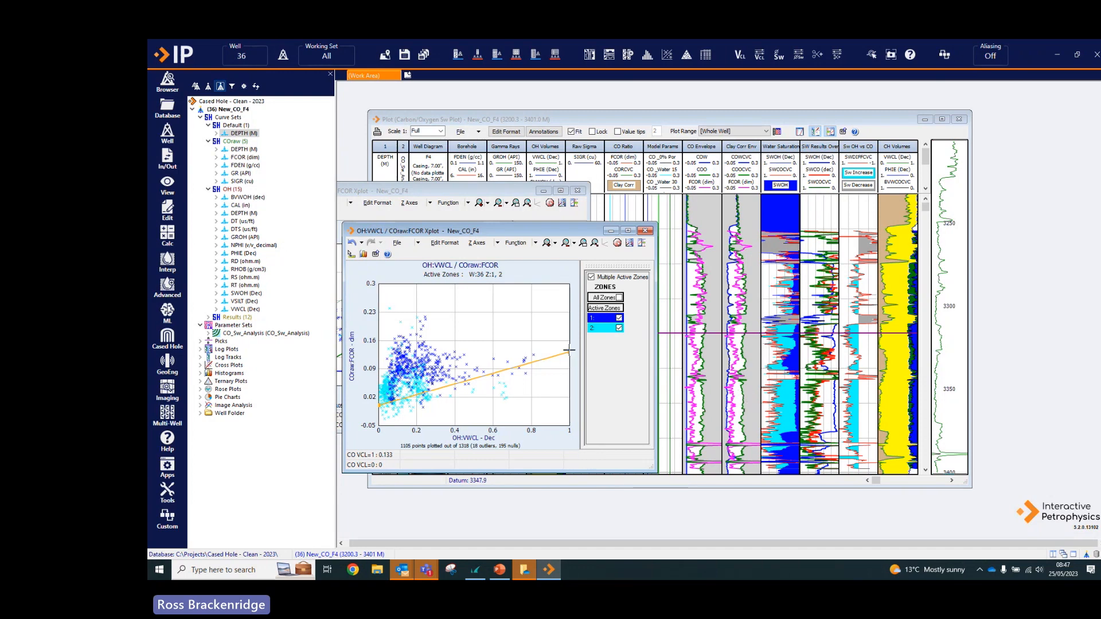
pyautogui.moveTo(569, 350)
pyautogui.mouseDown()
pyautogui.moveTo(571, 378)
pyautogui.moveTo(569, 337)
pyautogui.mouseUp()
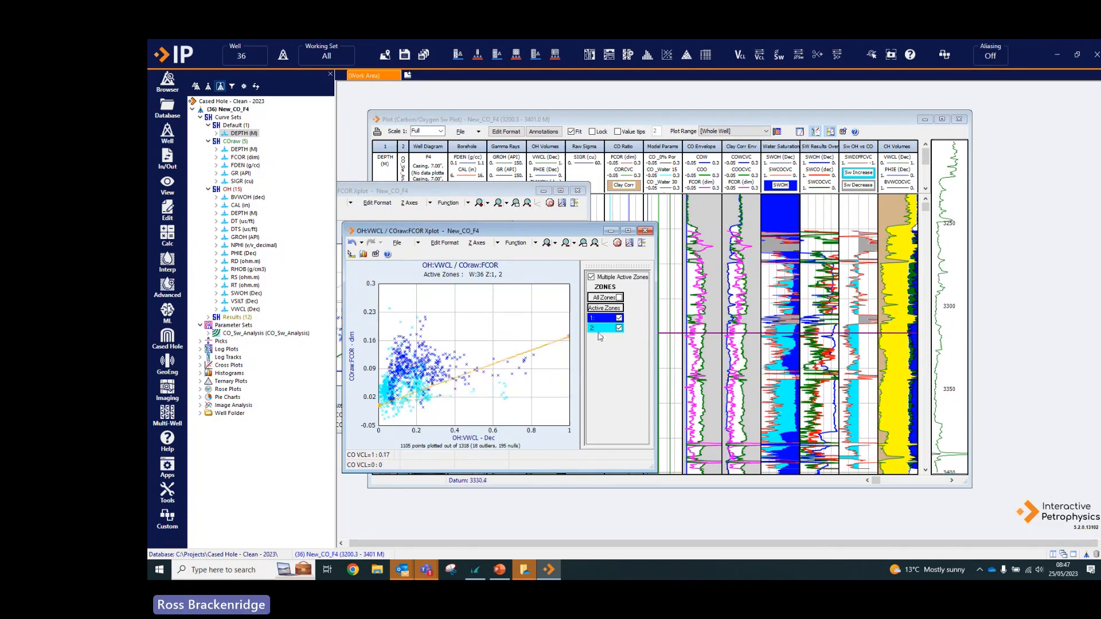
pyautogui.moveTo(568, 337); pyautogui.dragTo(568, 341)
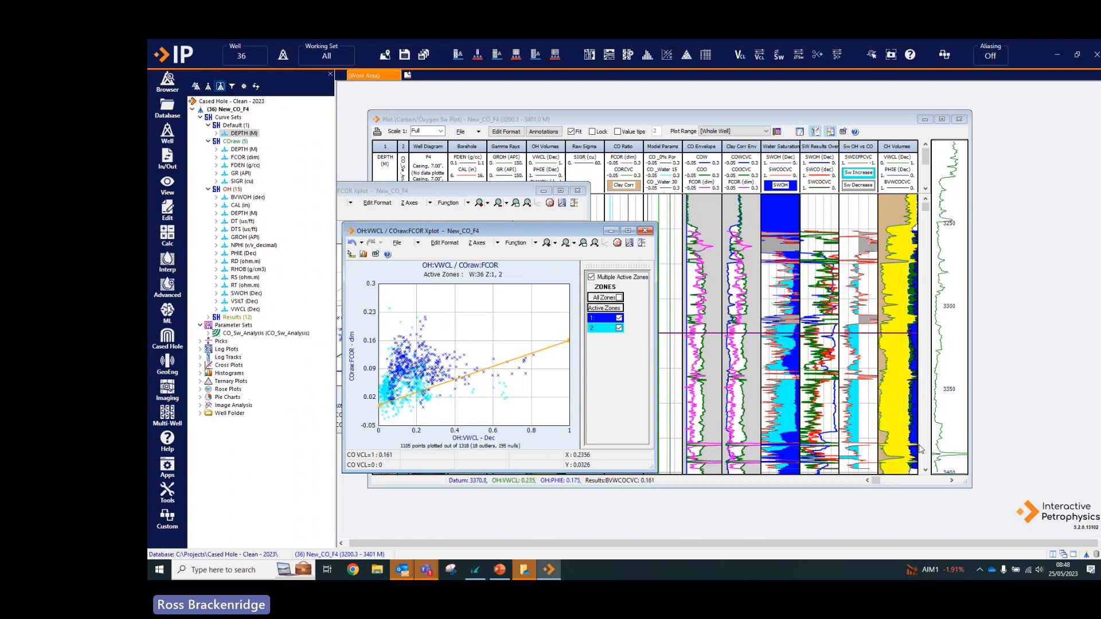
pyautogui.click(622, 126)
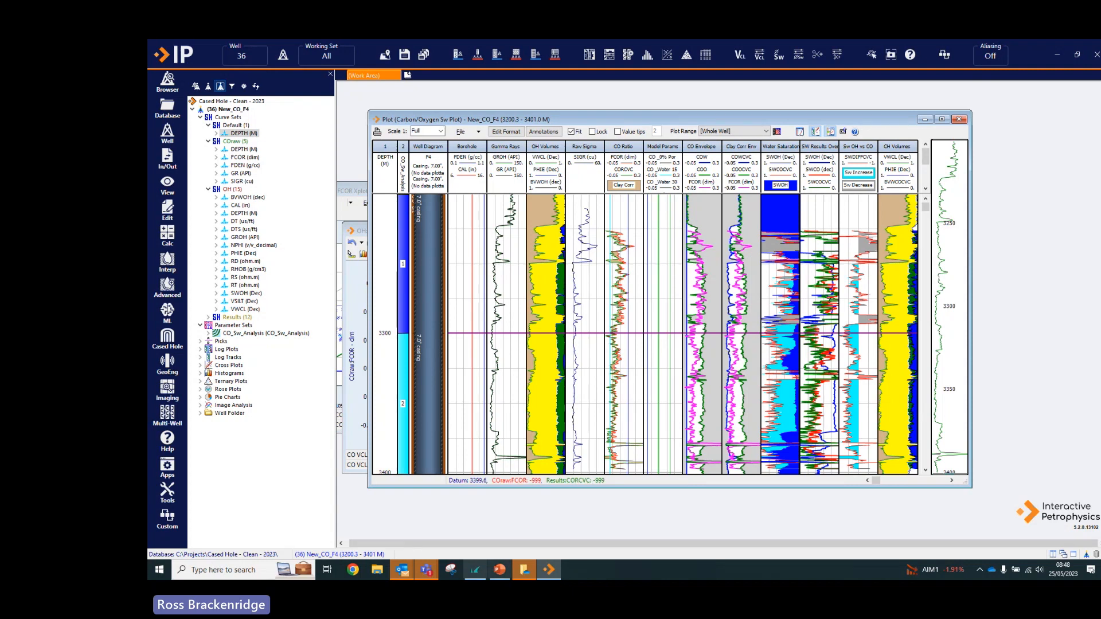
# - Switch to the IP Cased Hole Webinar presentation in PowerPoint, start the slide show at slide 29 and advance to Production Logging Modules
pyautogui.moveTo(500, 575)
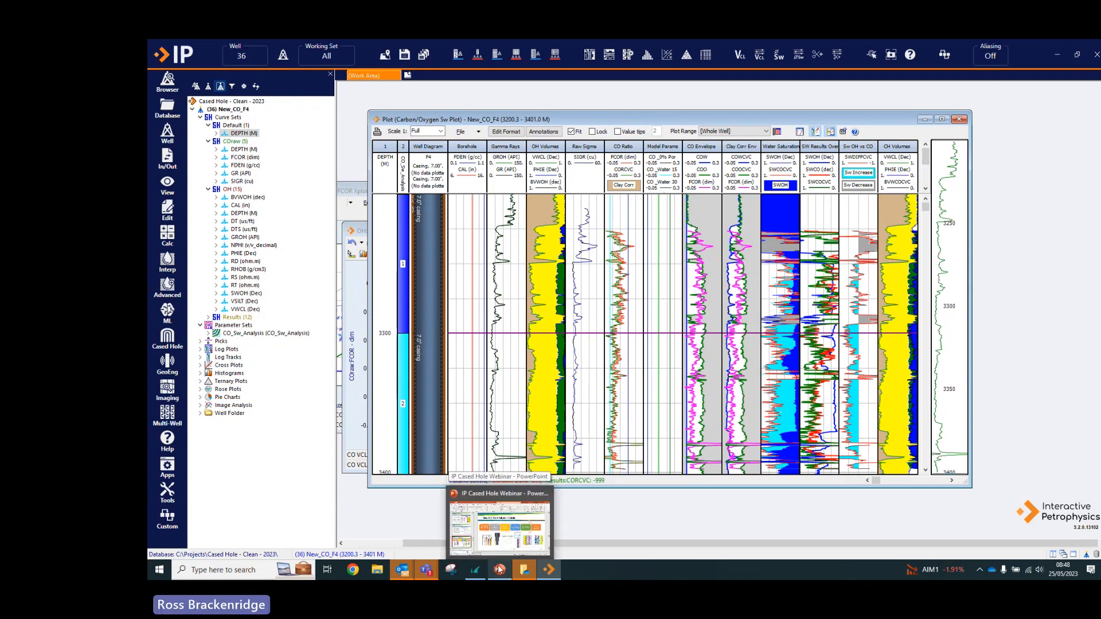
pyautogui.moveTo(544, 569)
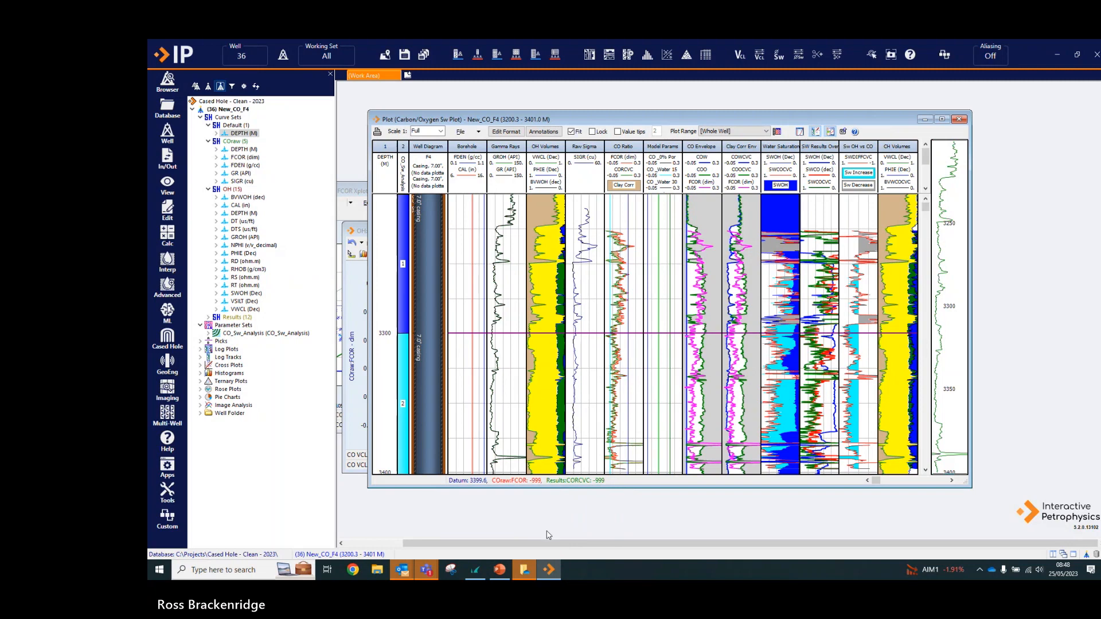
pyautogui.click(498, 570)
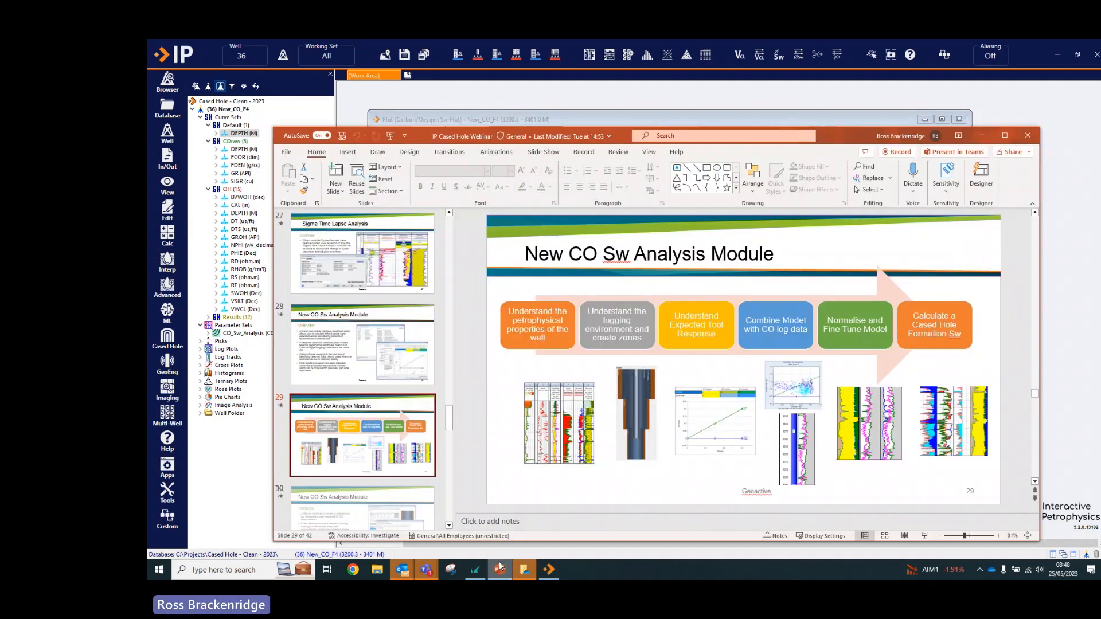
pyautogui.click(924, 536)
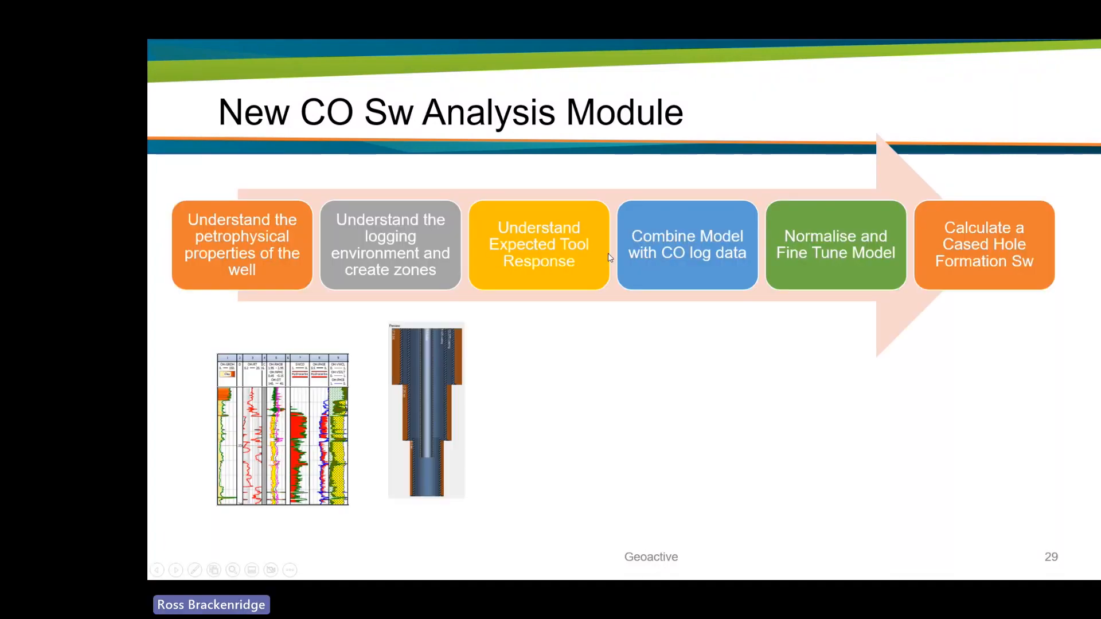
pyautogui.press('Right')
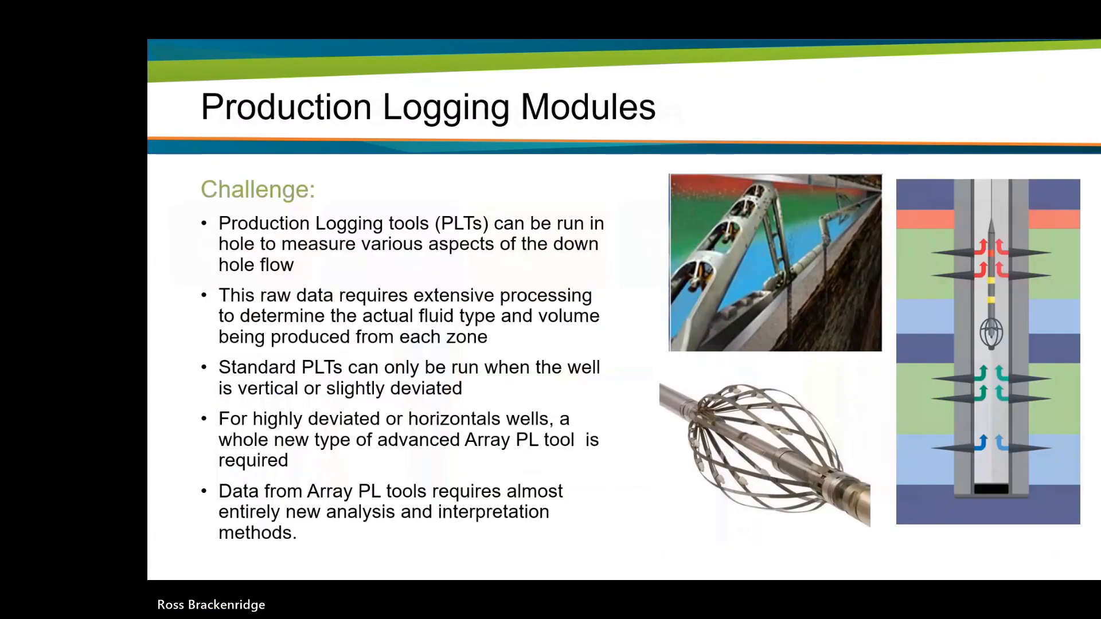